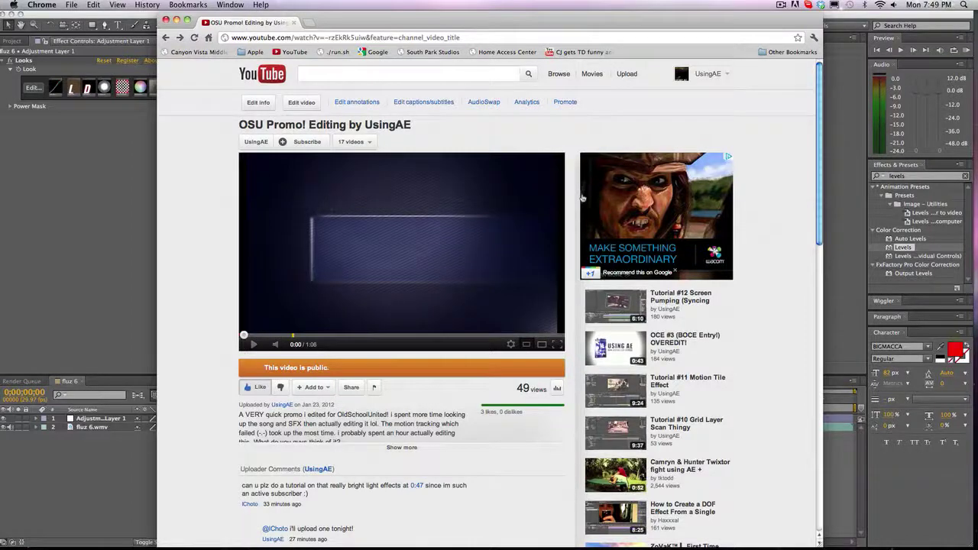
Step: Read the uploader comment asking about bright light effects below the OSU Promo video
scroll(298, 401, down, 3)
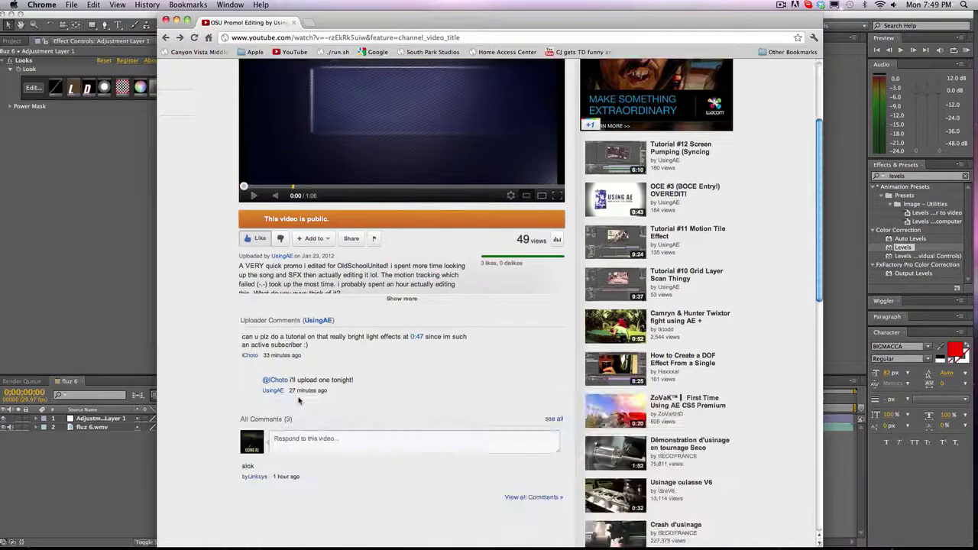
scroll(300, 306, up, 3)
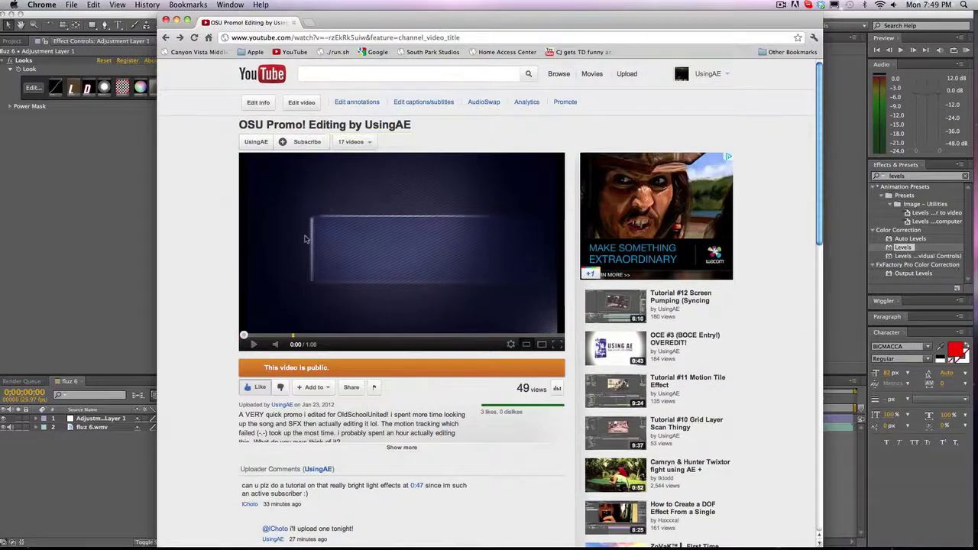
scroll(305, 229, down, 2)
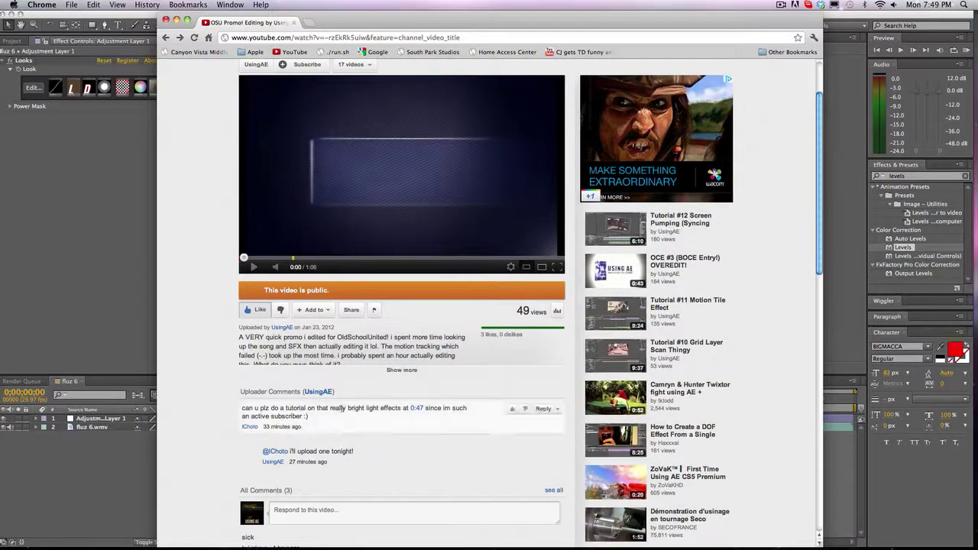
drag(330, 408, 425, 415)
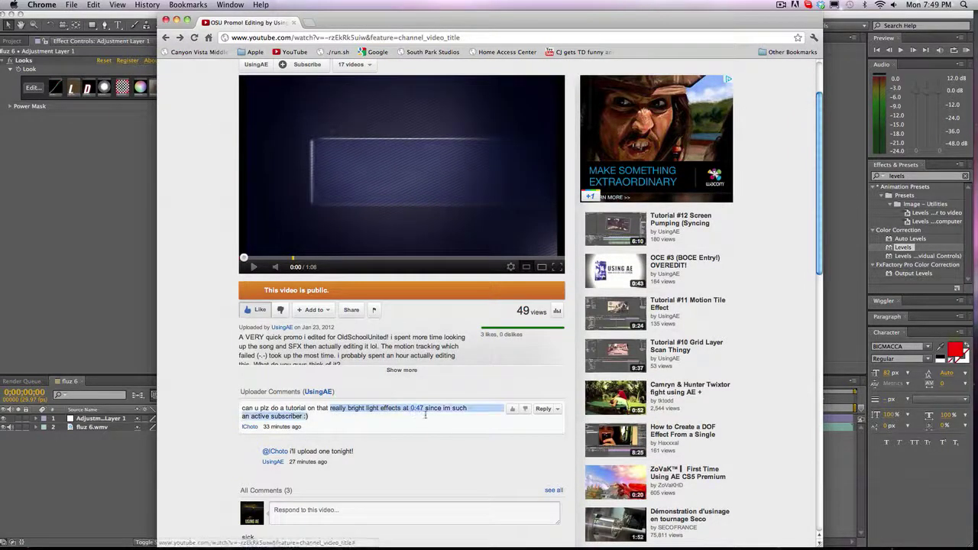
click(430, 424)
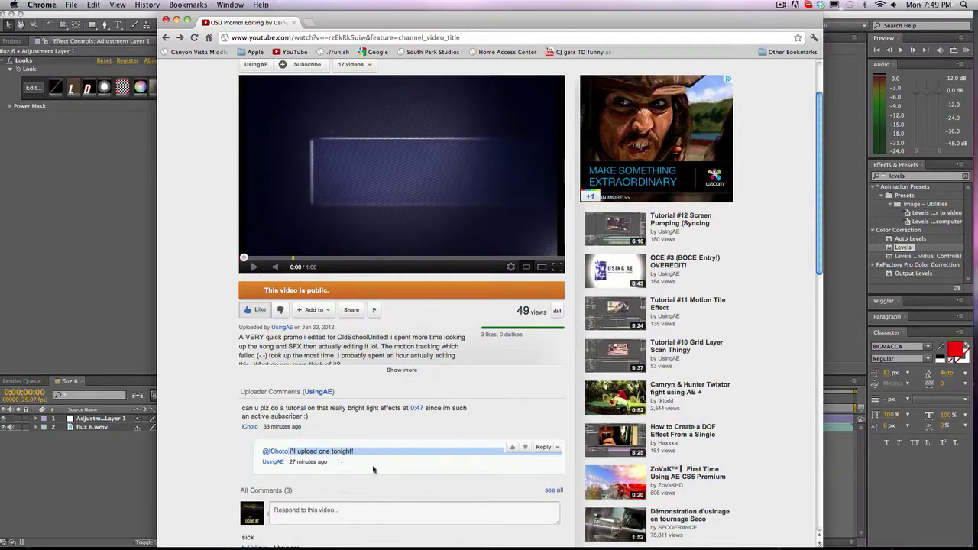
scroll(355, 217, up, 3)
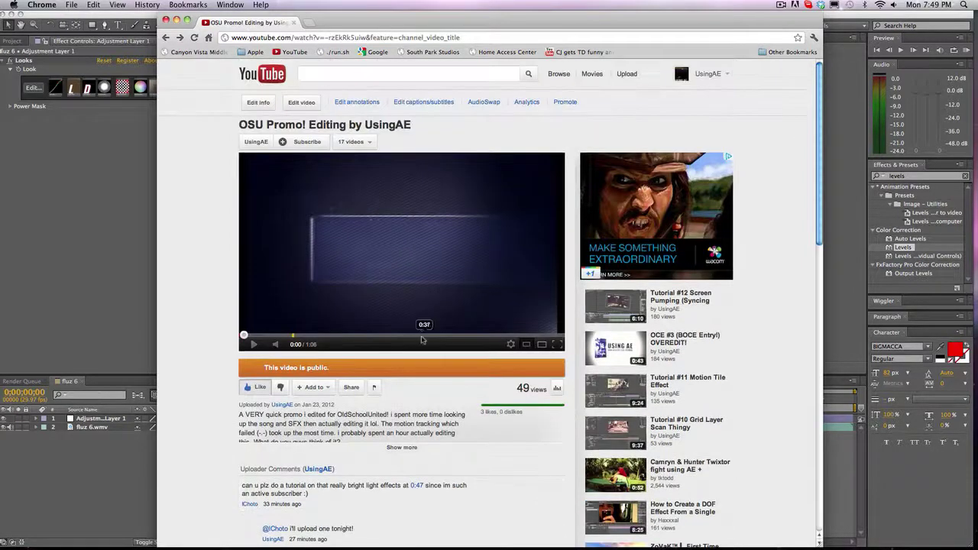
Step: Play the OSU Promo from about 0:46, skipping the ad, and pause it at 0:53
click(467, 336)
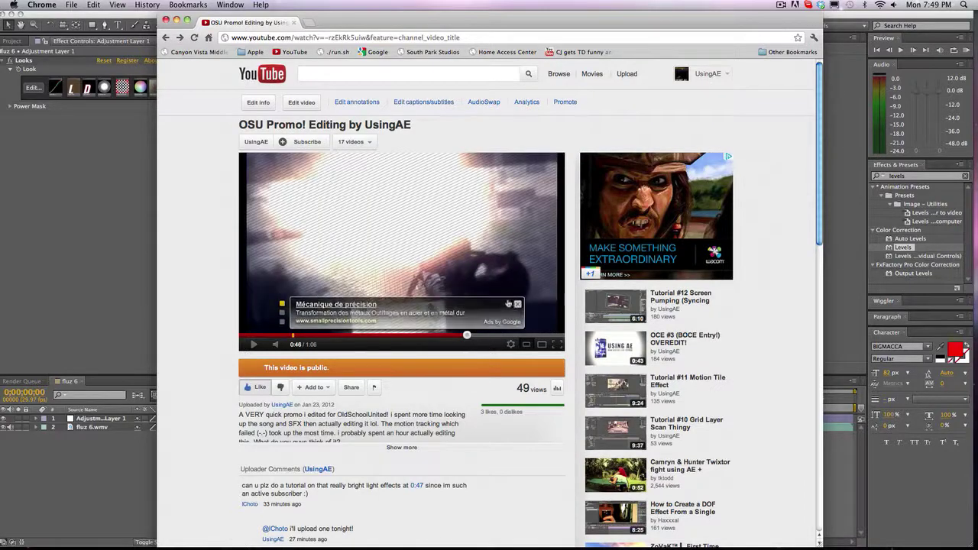
click(450, 314)
click(466, 336)
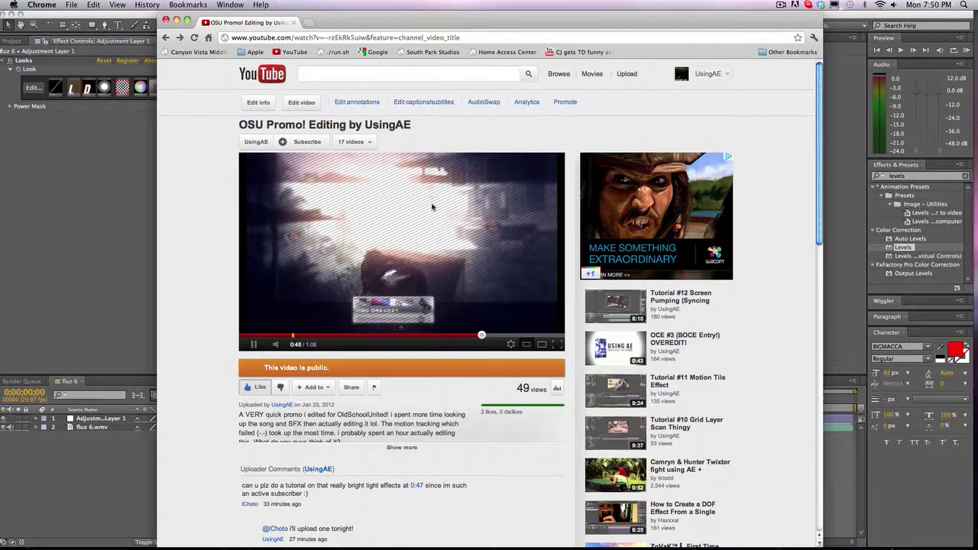
click(478, 272)
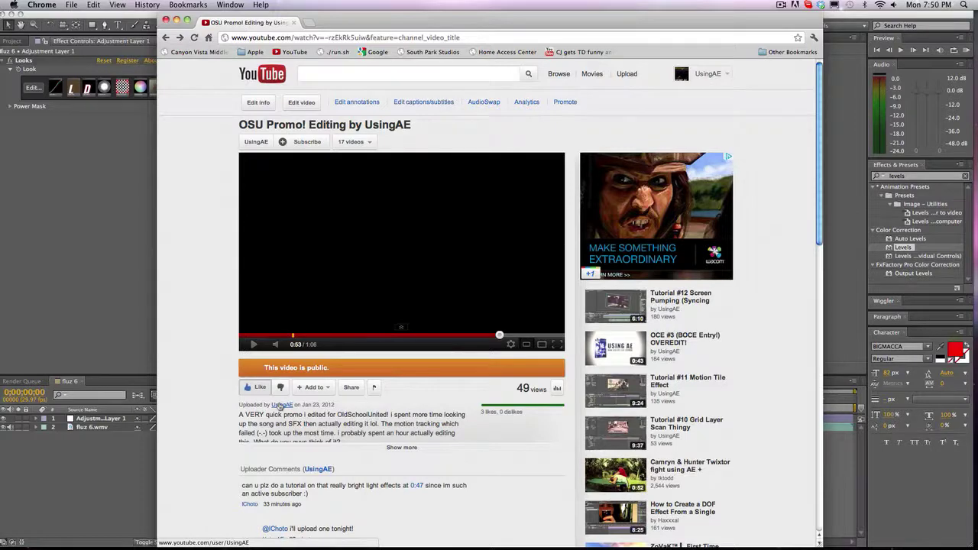
Step: Open the UsingAE channel page and look over Proud District's subscriber count and description
click(280, 405)
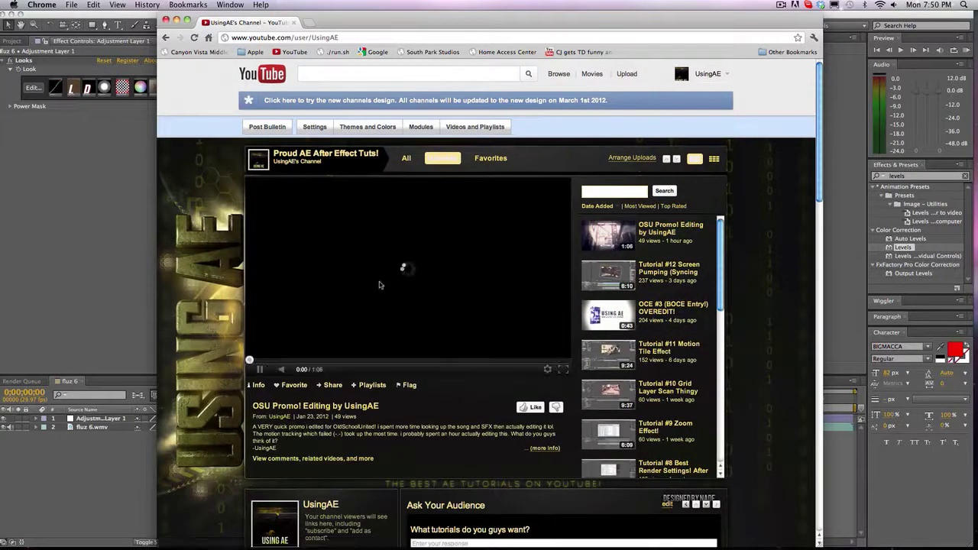
scroll(428, 306, down, 10)
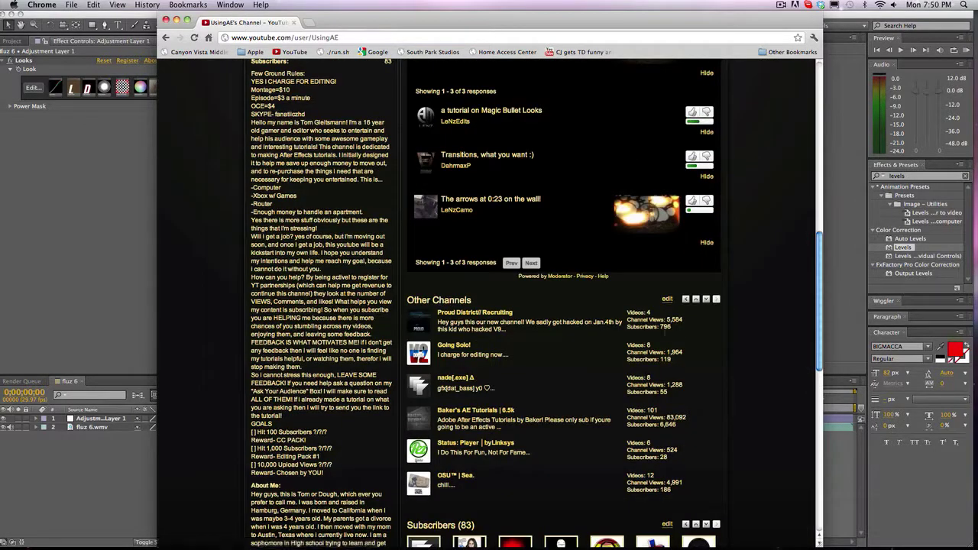
drag(671, 326, 634, 327)
click(584, 336)
drag(608, 322, 588, 322)
click(607, 322)
drag(691, 331, 568, 334)
click(568, 334)
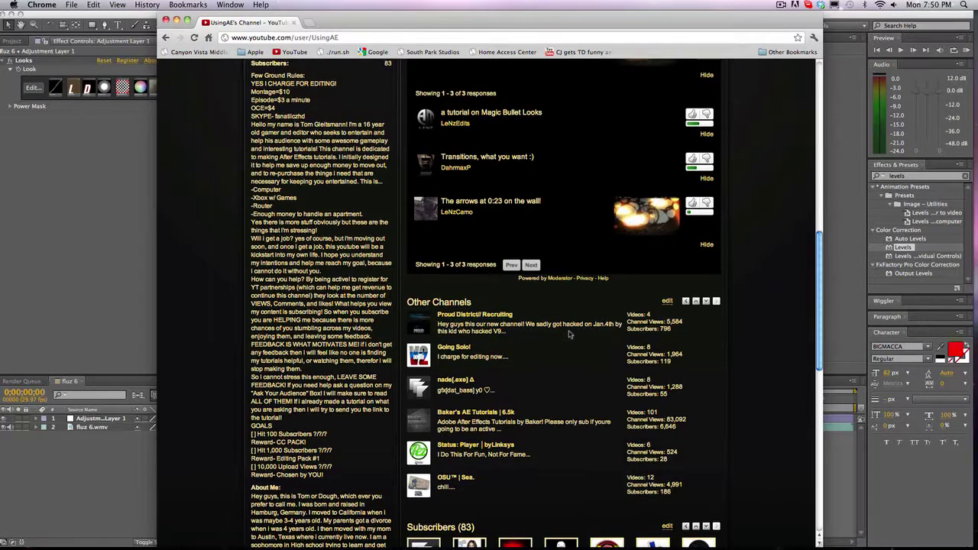
Step: Read the profile's ground rules and the CC PACK goal, then move the browser window down
scroll(569, 334, up, 5)
drag(359, 314, 534, 306)
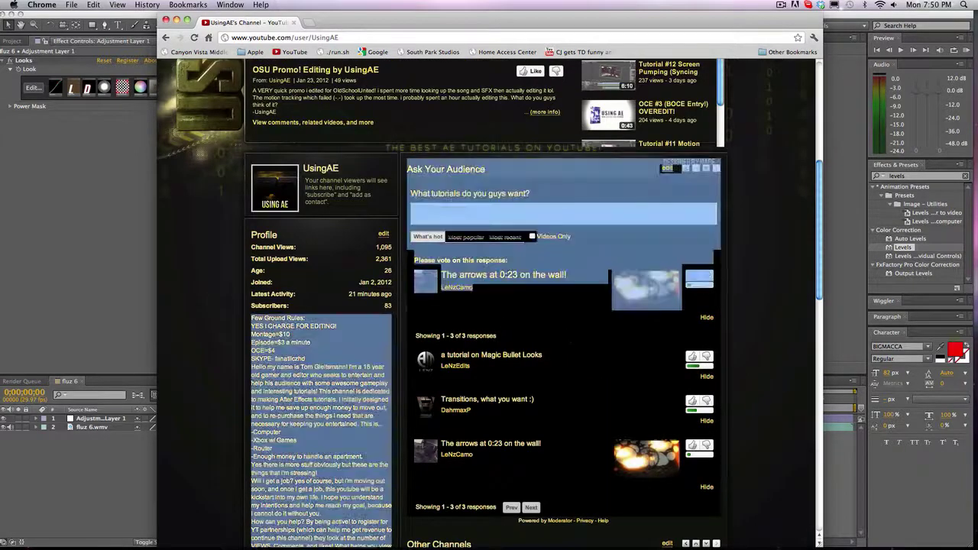
click(534, 306)
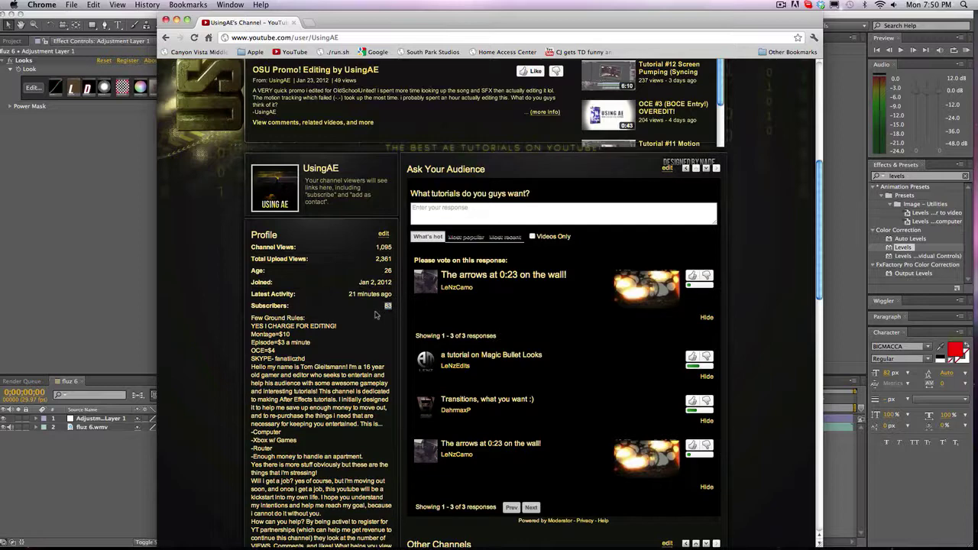
scroll(375, 315, down, 4)
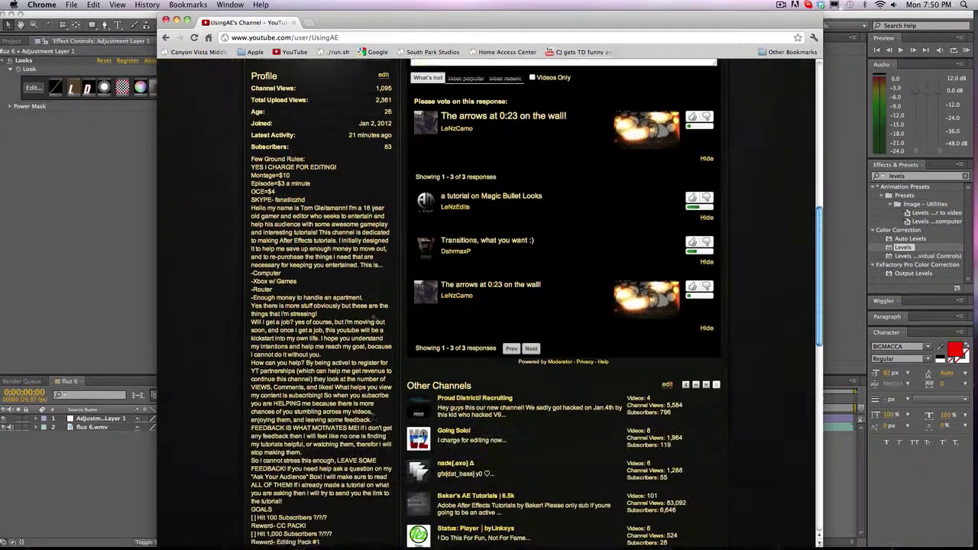
scroll(373, 318, down, 3)
mouse_move(252, 420)
mouse_down()
mouse_move(305, 428)
mouse_move(252, 420)
mouse_up()
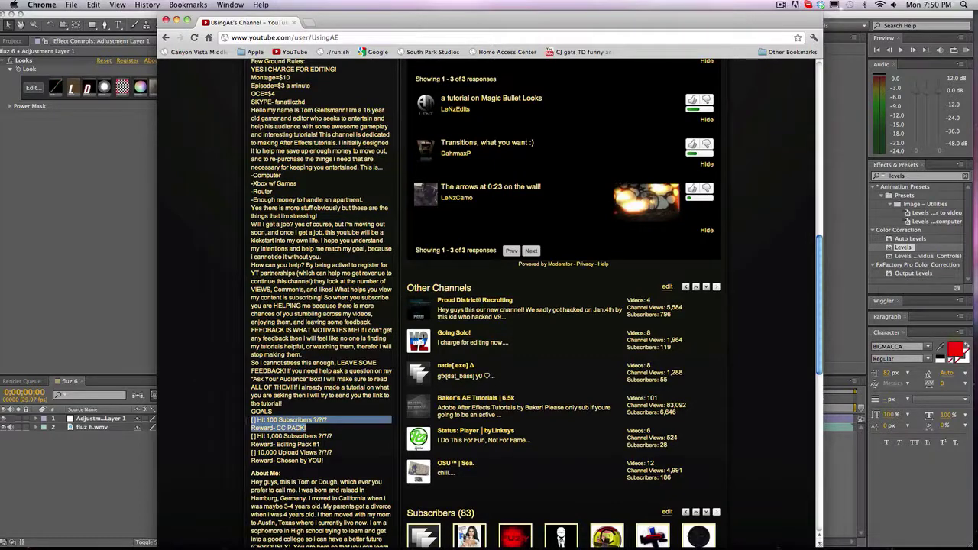
click(249, 413)
drag(354, 22, 460, 358)
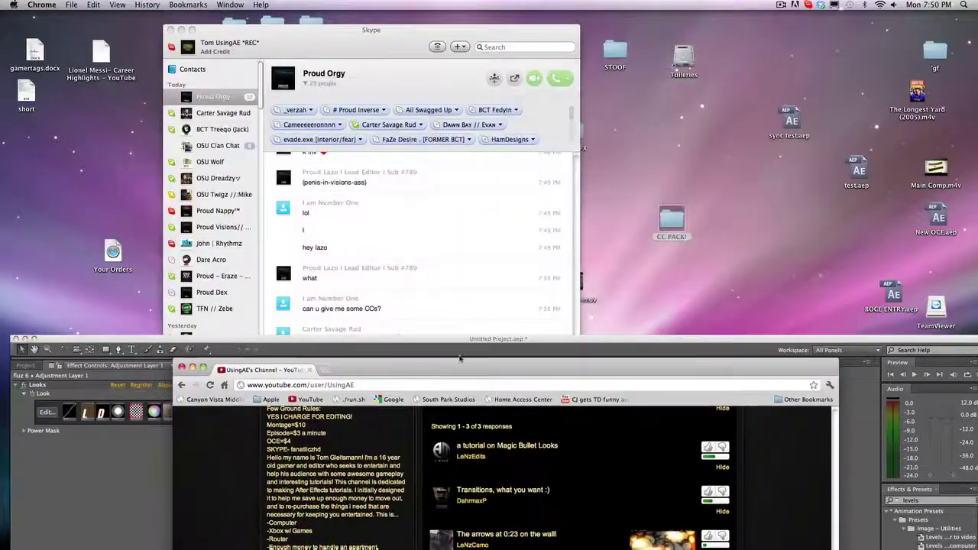
Step: Browse the .ls3 looks in the desktop CC PACK! folder, close it, and switch to After Effects
double_click(660, 212)
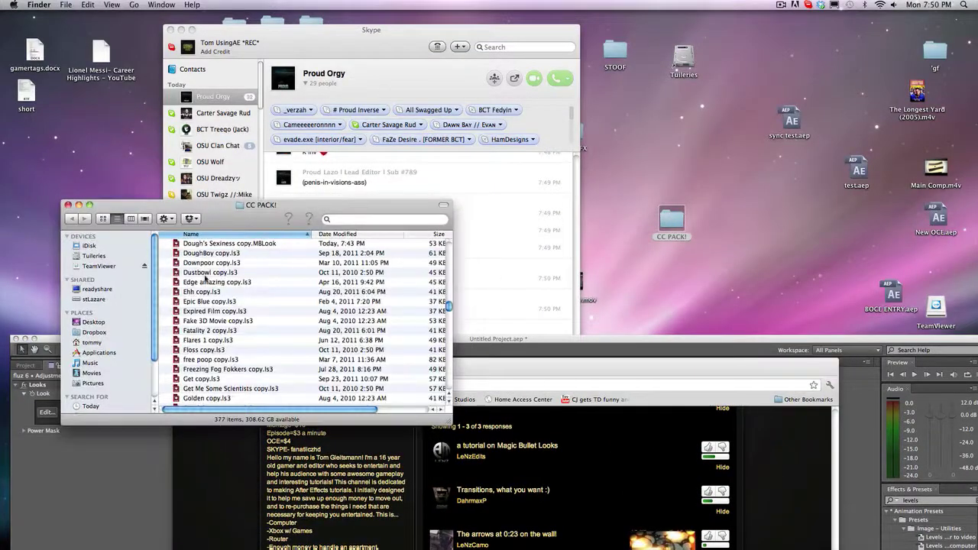
scroll(204, 279, up, 10)
drag(449, 295, 450, 359)
scroll(437, 289, up, 20)
click(67, 205)
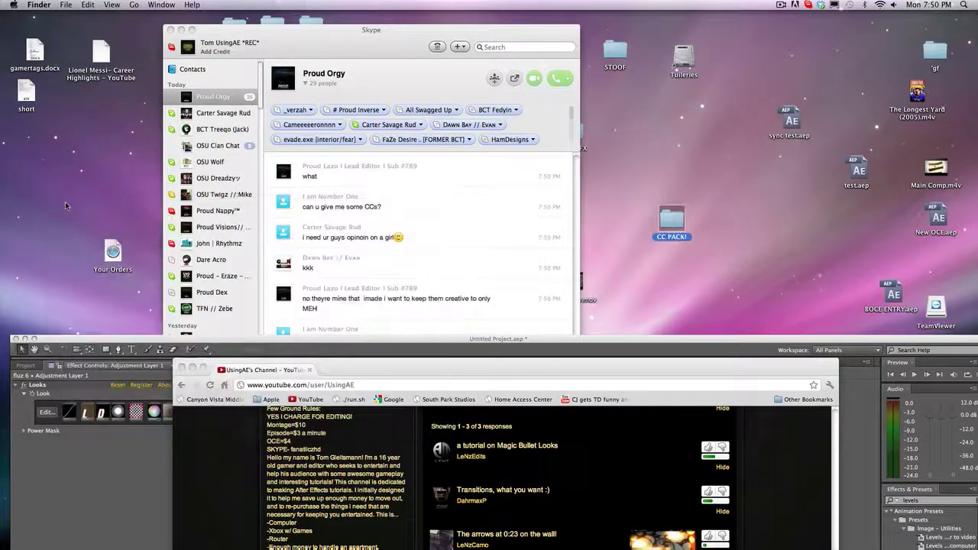
click(389, 346)
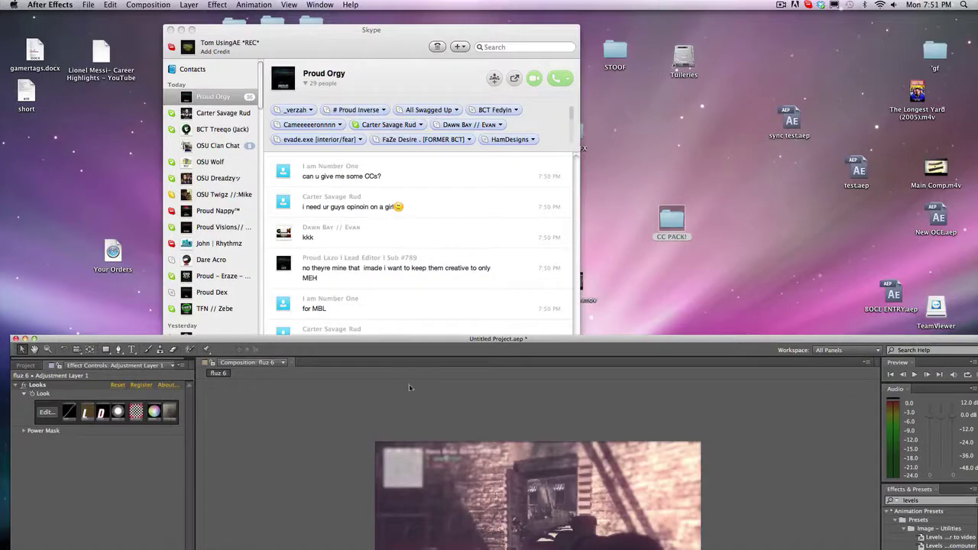
Step: Make the After Effects window fill the screen and select Adjustment Layer 1
drag(405, 344, 396, 7)
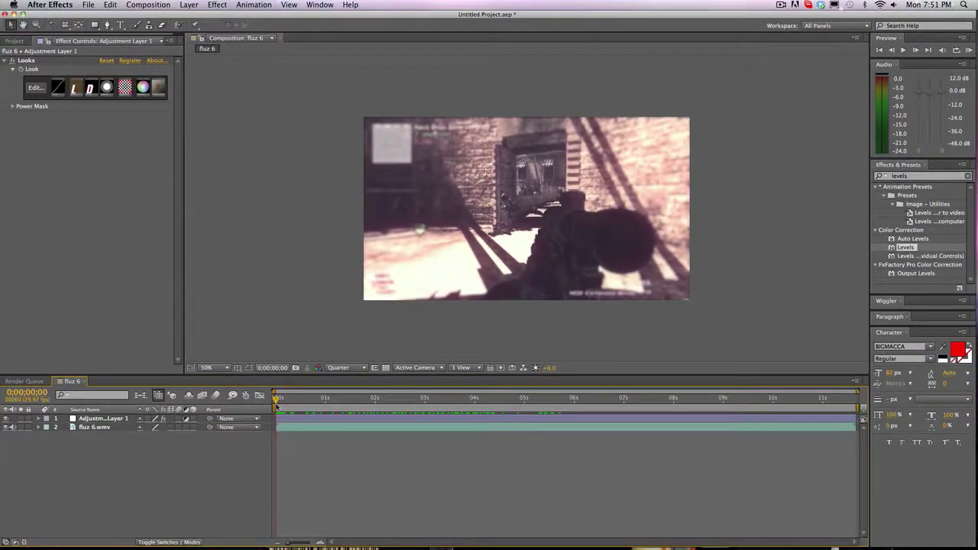
click(104, 418)
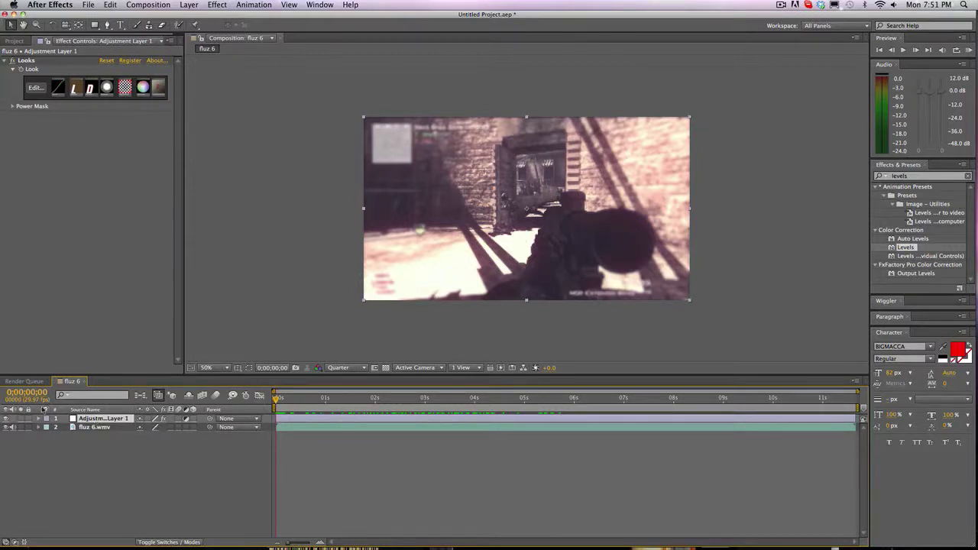
click(116, 477)
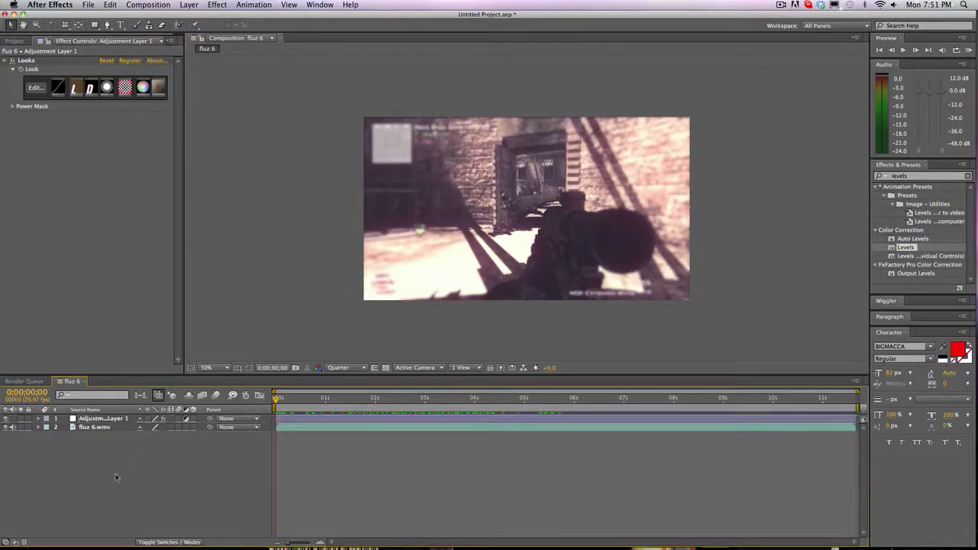
click(107, 417)
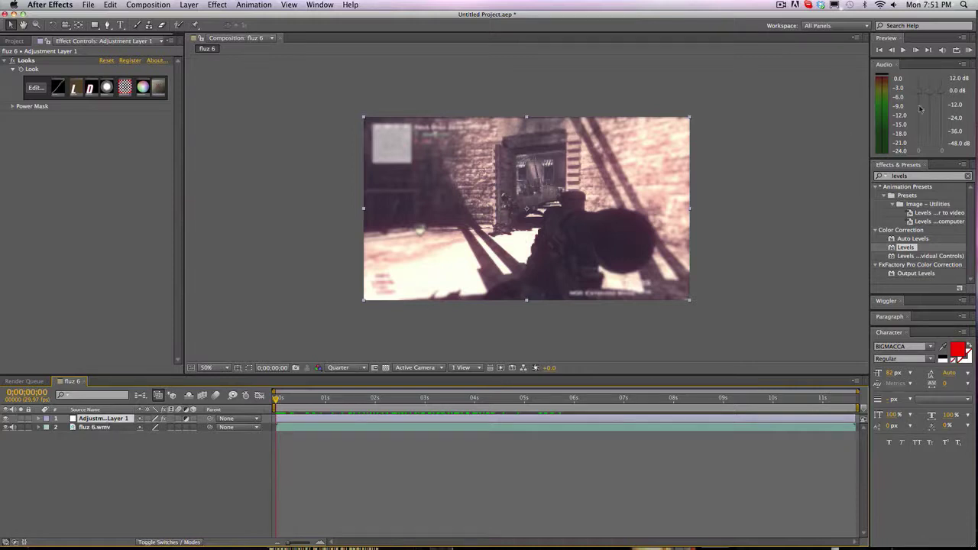
Step: Clear the levels effects search, scrub to about 0:00:04:06, and open the Looks editor
click(968, 176)
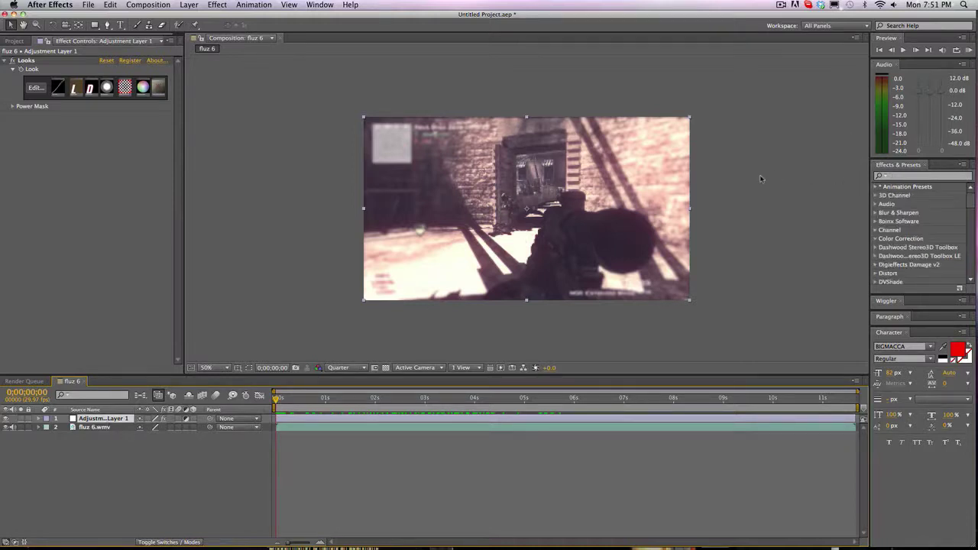
drag(316, 392, 485, 400)
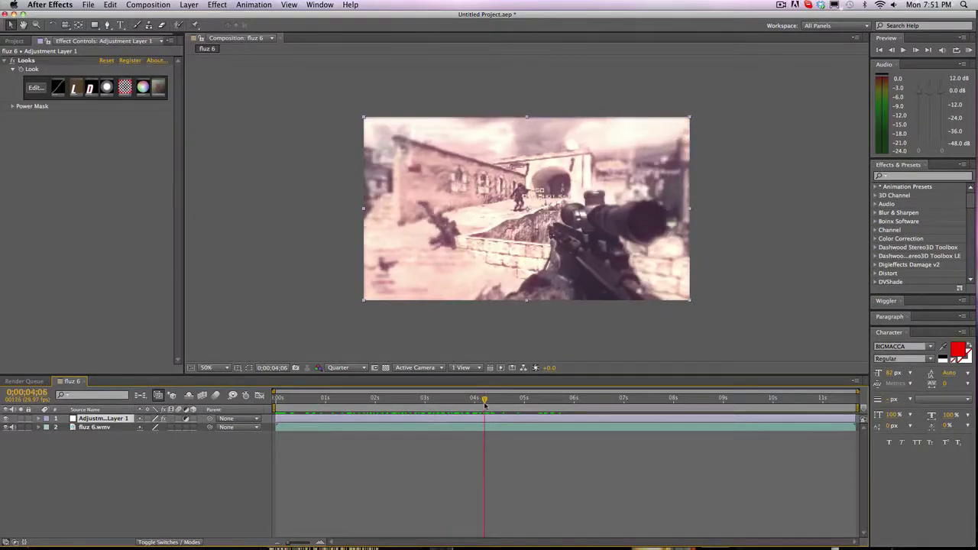
click(36, 88)
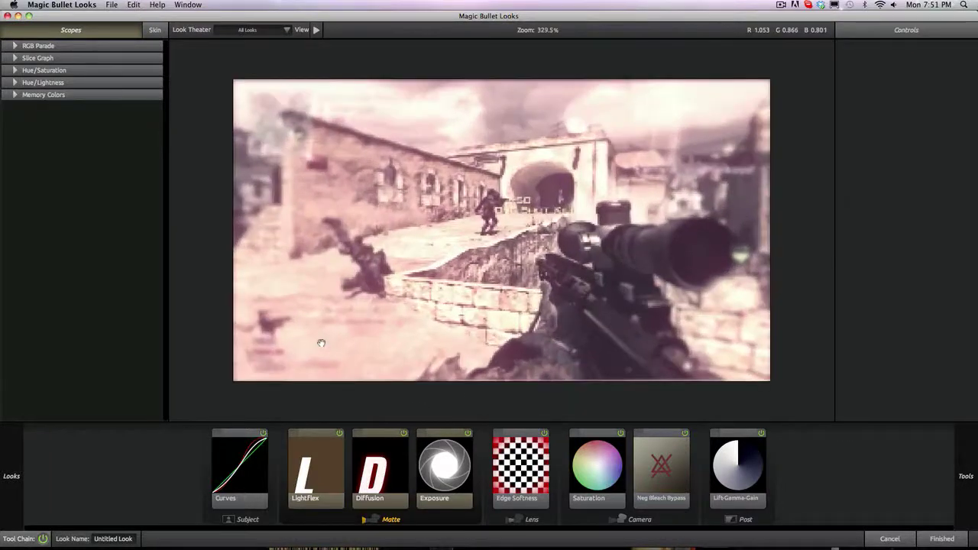
click(452, 459)
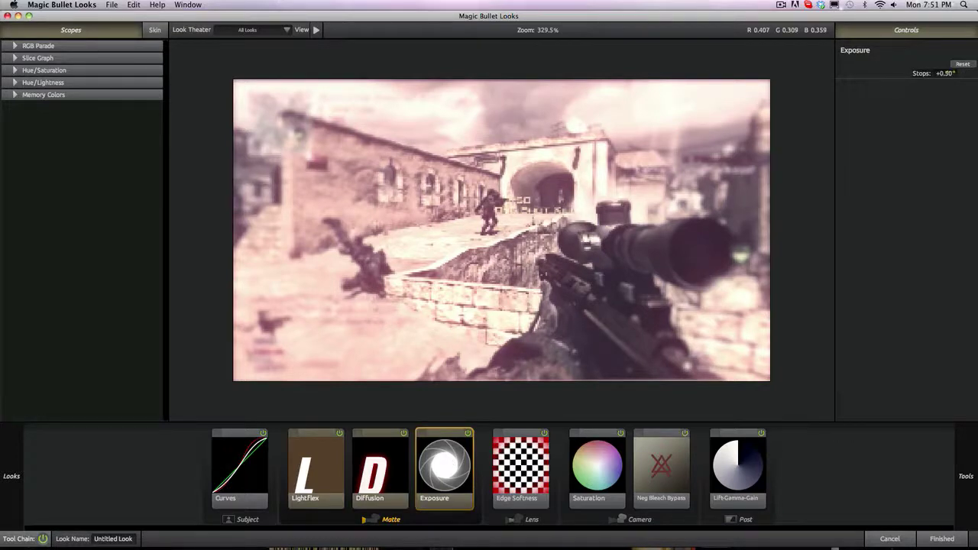
click(942, 539)
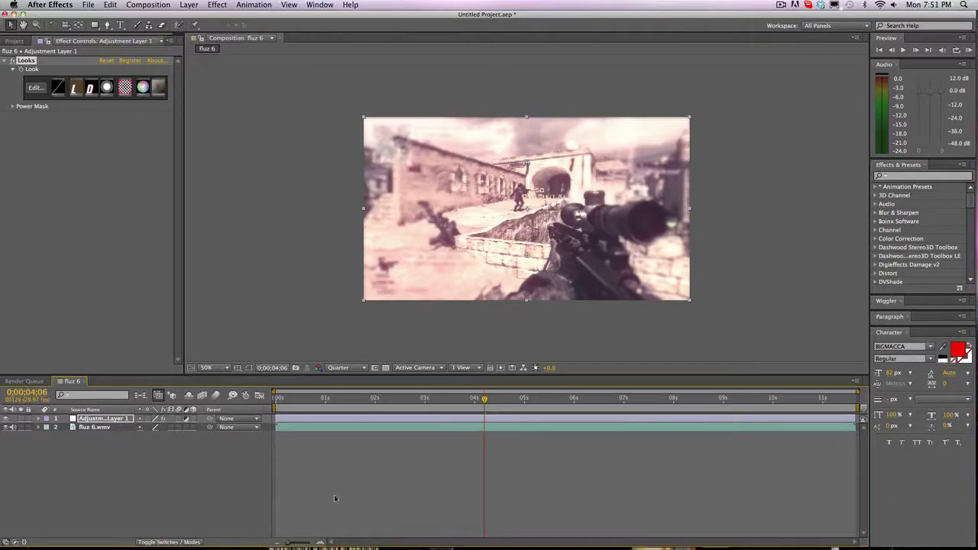
Step: Reveal Adjustment Layer 1's Look property and keyframe it at 0:00:04:00
click(474, 399)
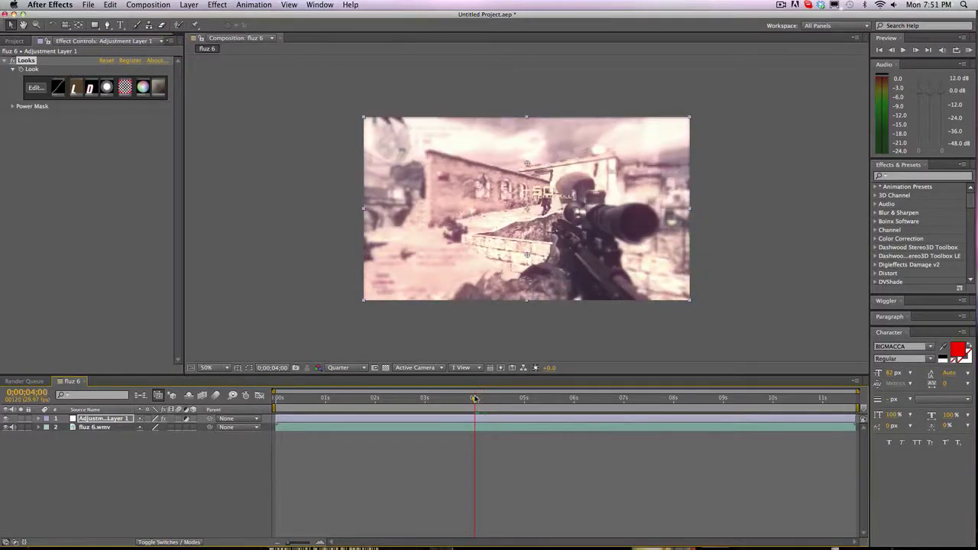
click(37, 418)
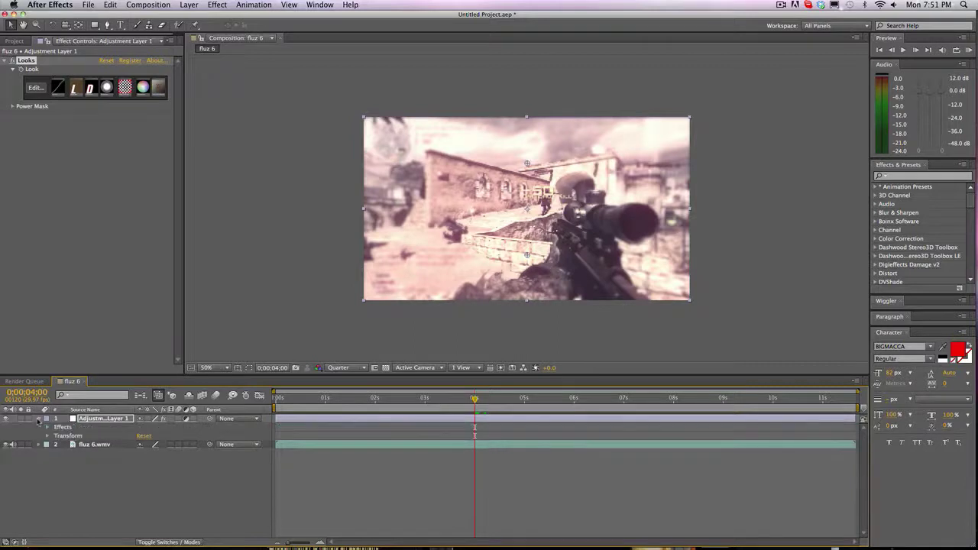
click(47, 427)
click(55, 435)
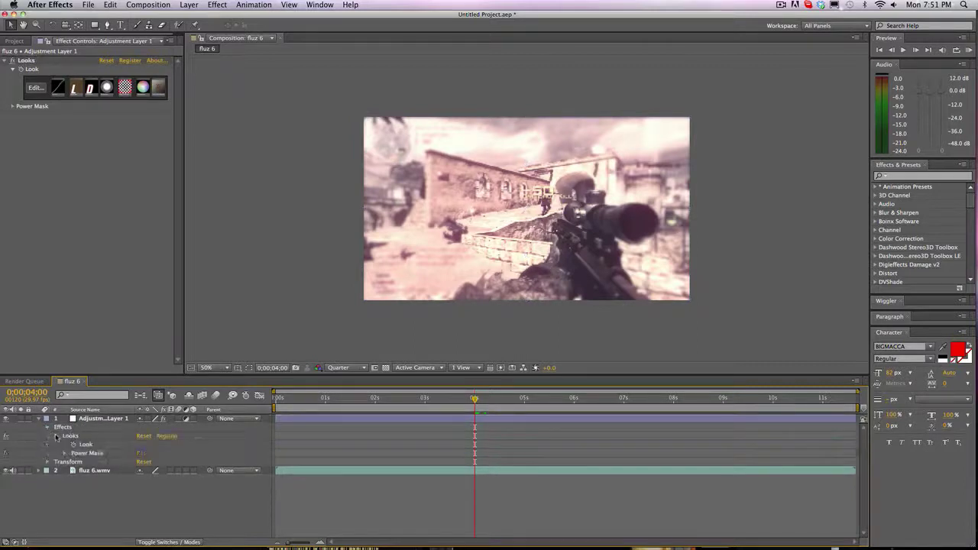
click(73, 445)
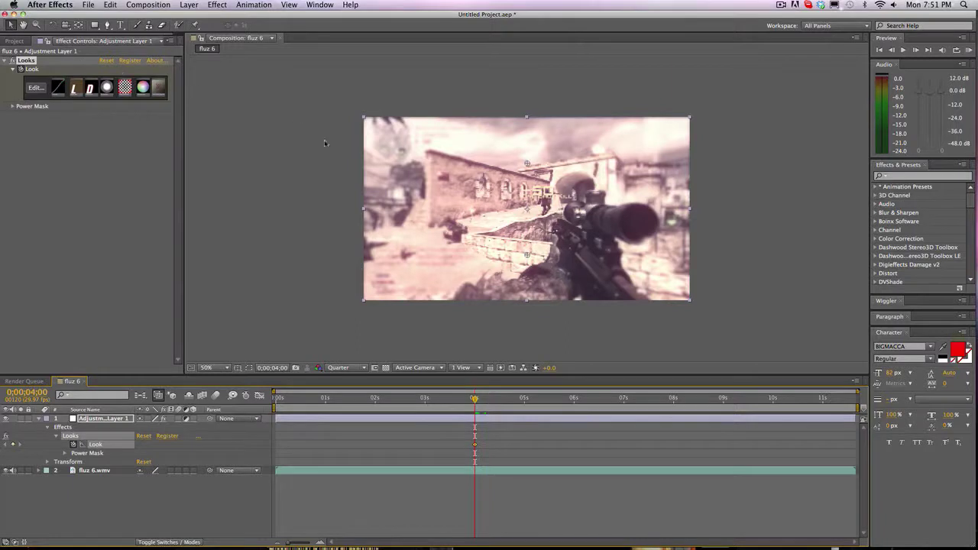
Step: Add a second Look keyframe two frames later at 0:00:04:02 and open it in Looks
click(915, 49)
click(915, 50)
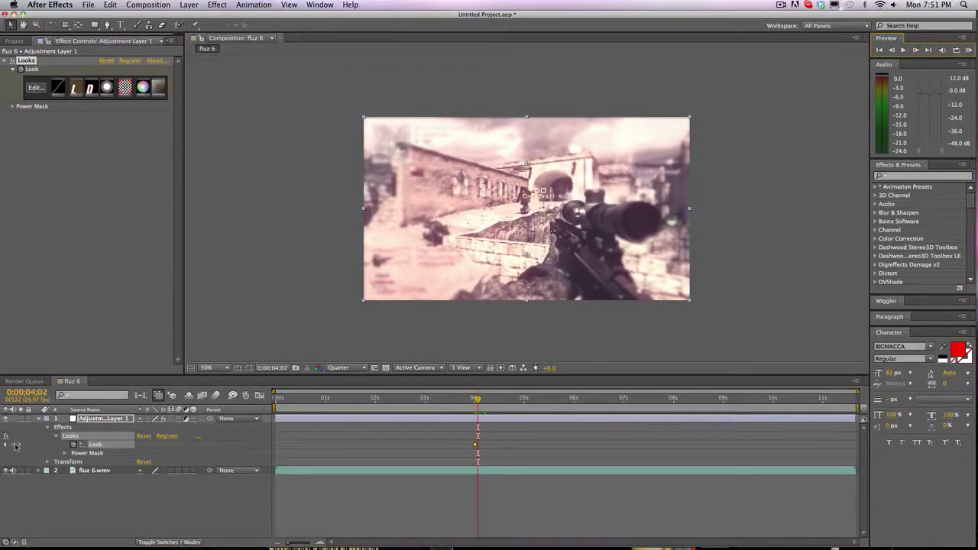
click(14, 445)
click(36, 87)
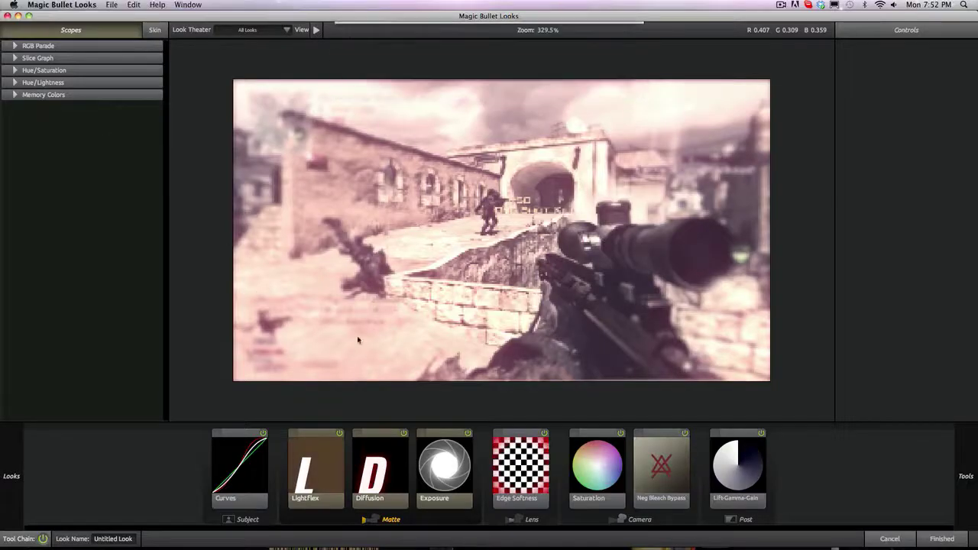
Step: Raise the Exposure tool to +2.00 stops at 0:00:04:02 and apply the look
click(449, 464)
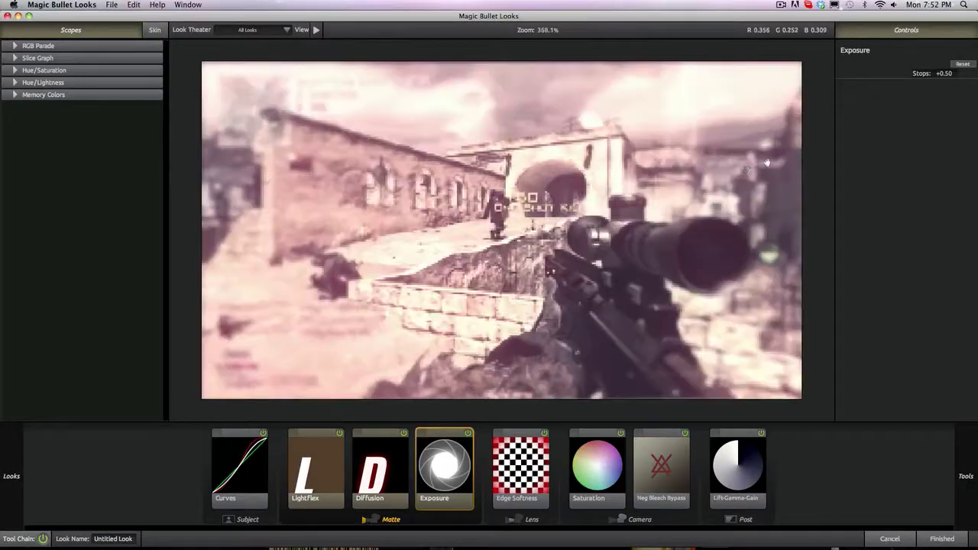
drag(944, 73, 966, 74)
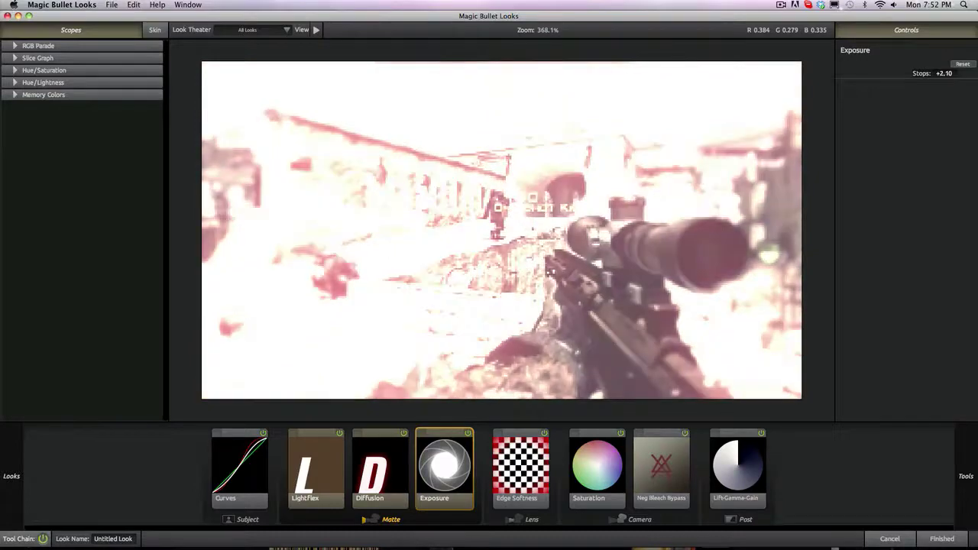
click(941, 539)
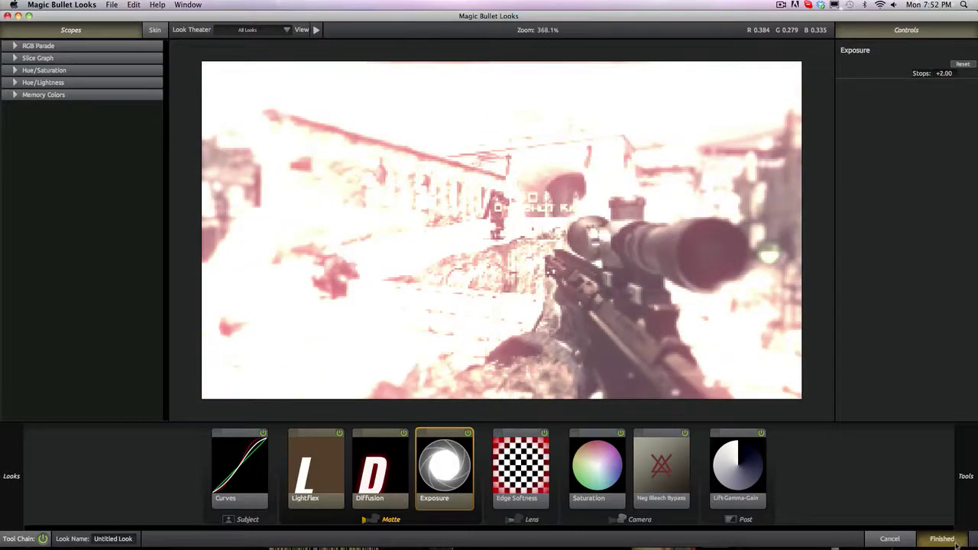
Step: Add a Look keyframe at 0:00:04:29 with exposure back at +0.50 stops
click(521, 398)
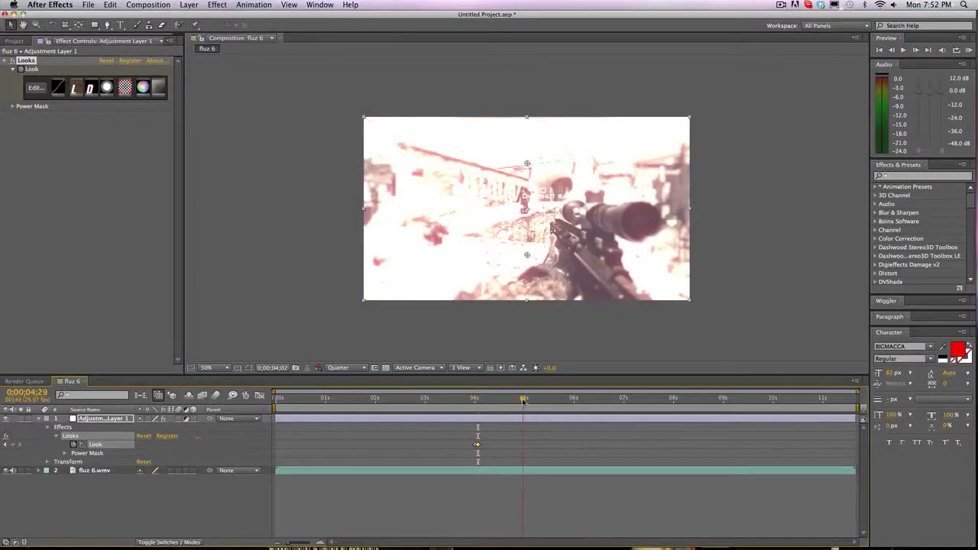
click(12, 444)
click(36, 88)
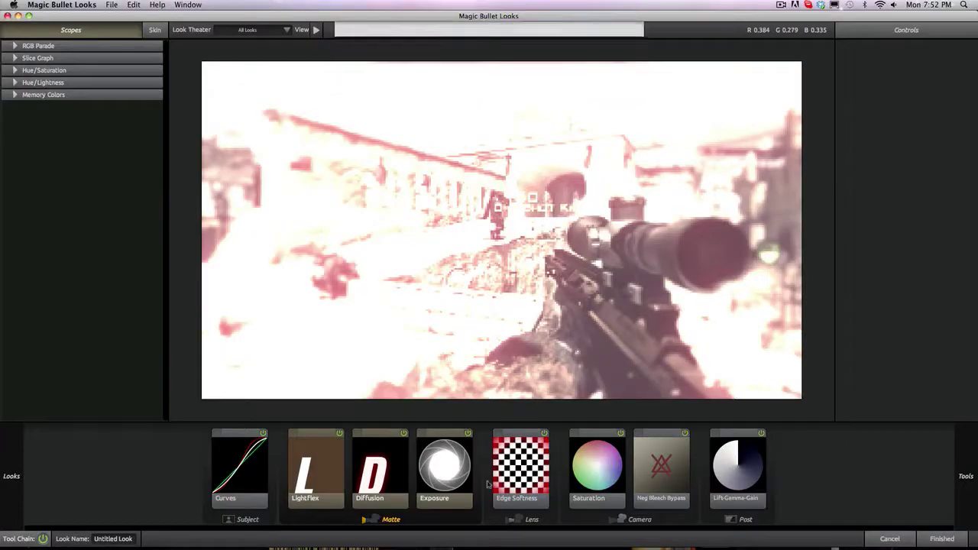
click(426, 466)
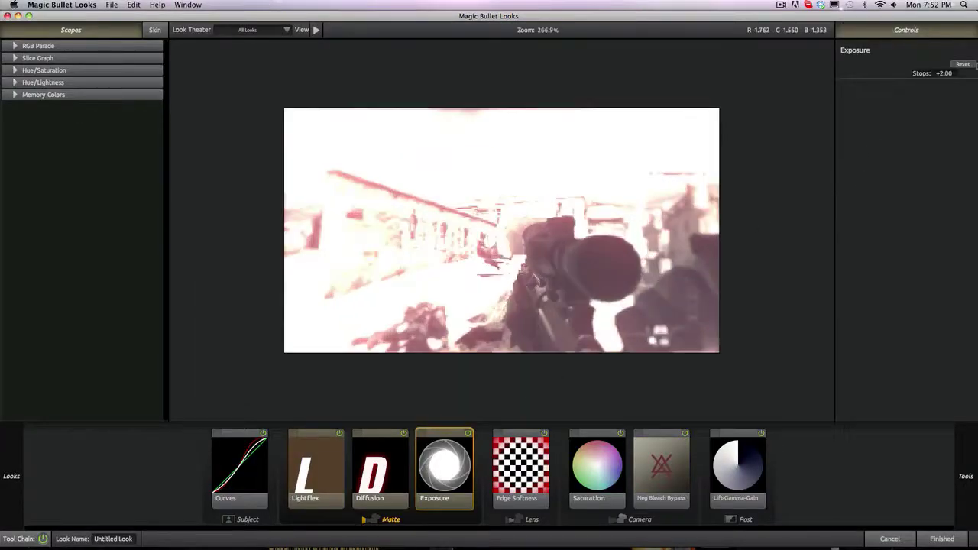
click(948, 73)
text(0.5)
key(Return)
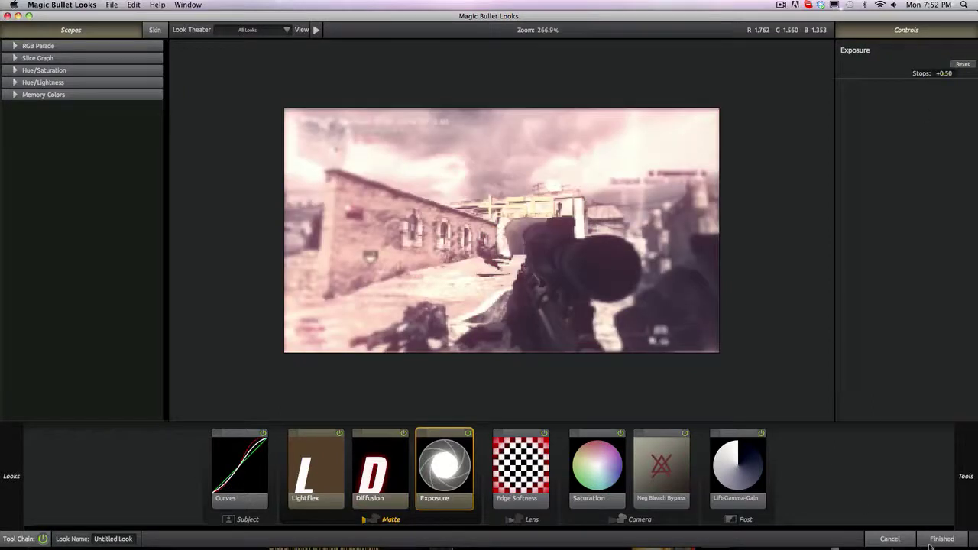
click(931, 543)
click(450, 400)
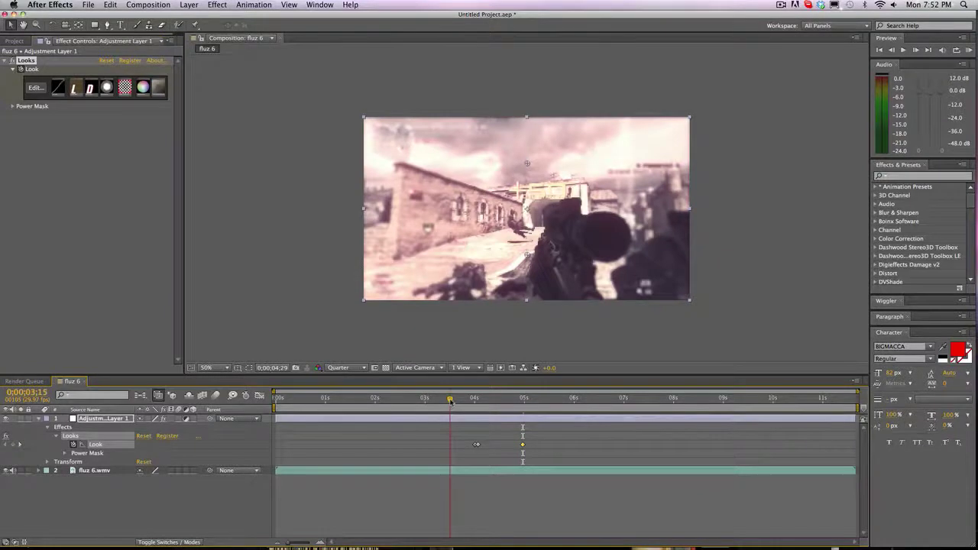
Step: Preview the flash between 0:00:04:03 and 04:17 and check the look in Magic Bullet Looks
drag(450, 400, 505, 401)
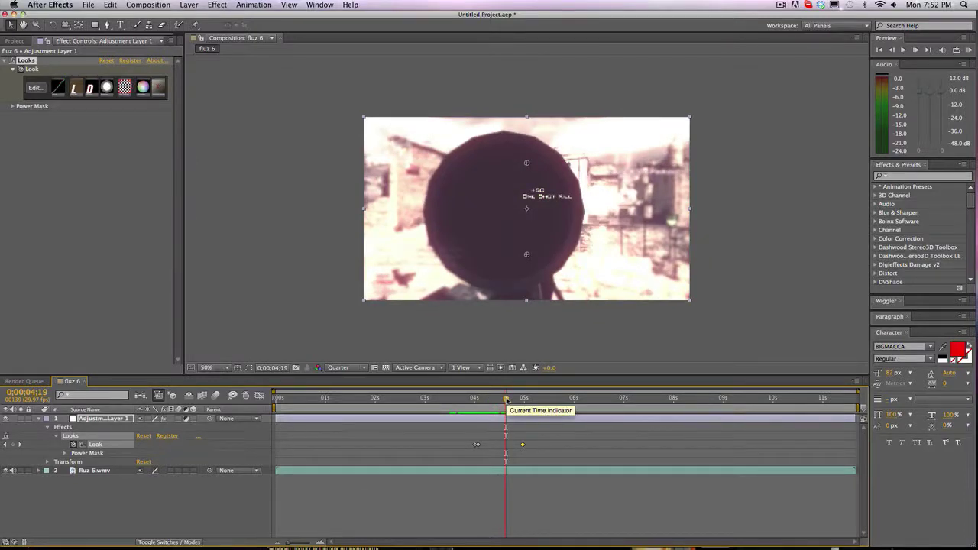
drag(505, 399, 477, 399)
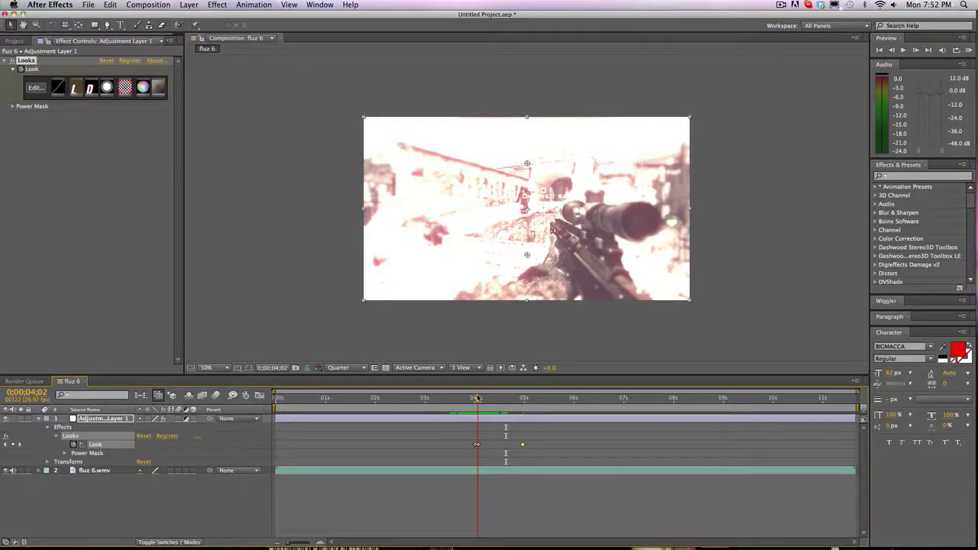
drag(476, 398, 507, 393)
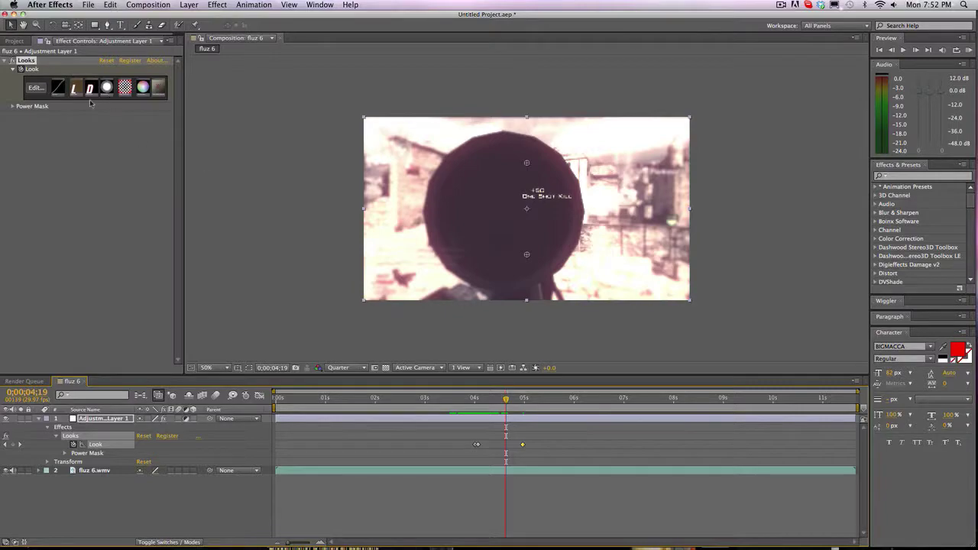
click(34, 88)
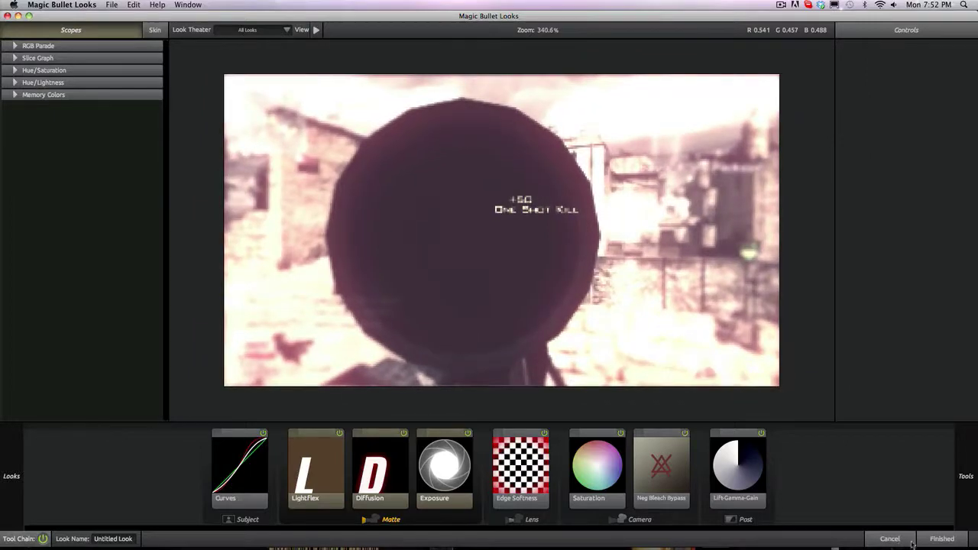
click(941, 539)
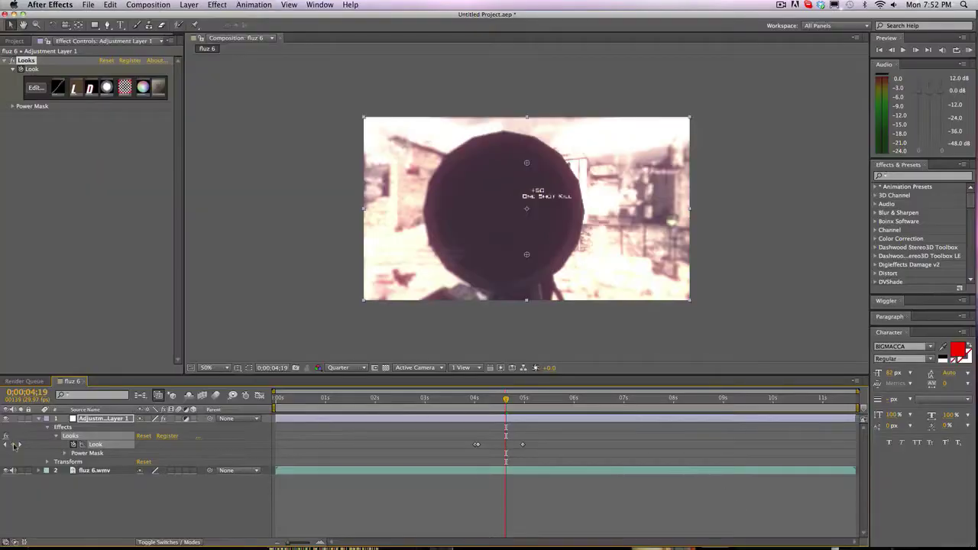
Step: Delete all Look keyframes from 0:00:04:00 and reopen Magic Bullet Looks
click(20, 445)
click(6, 445)
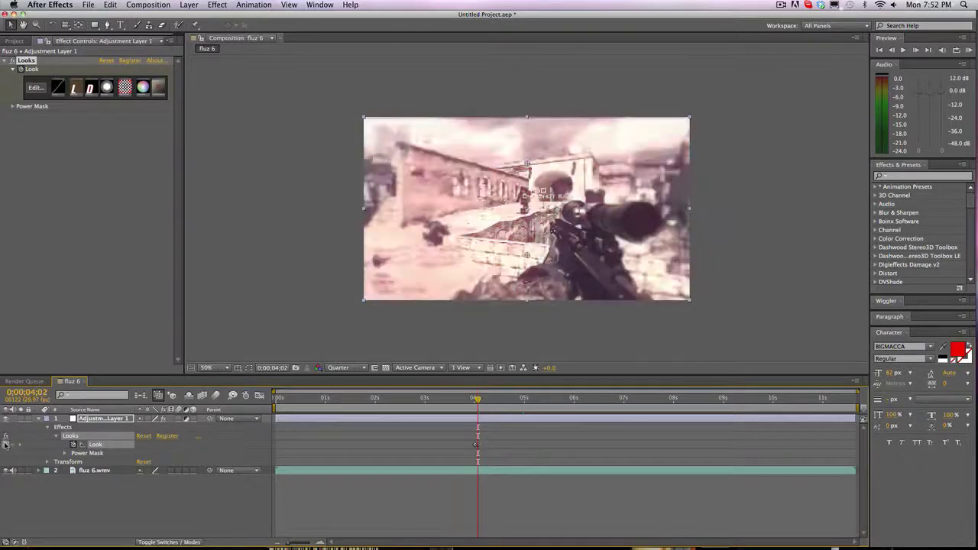
click(13, 445)
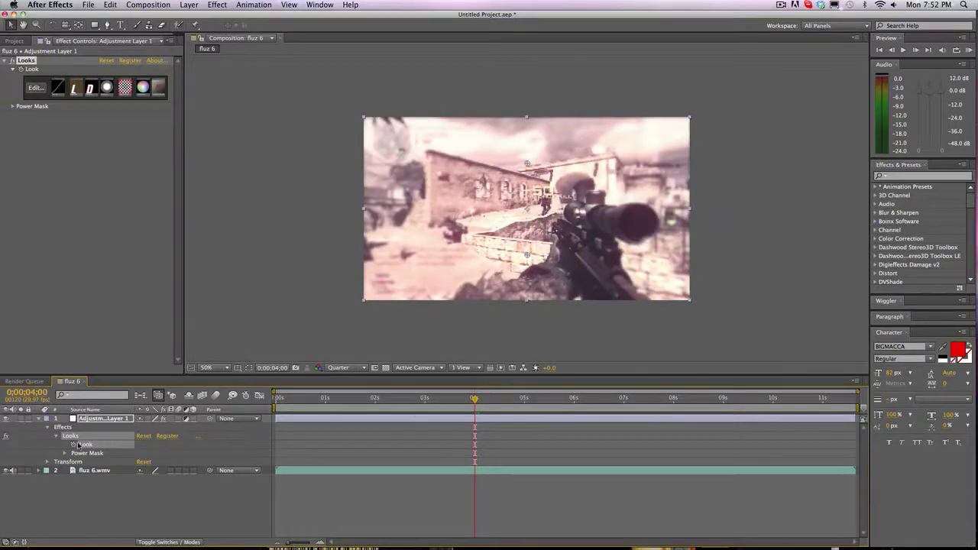
click(36, 87)
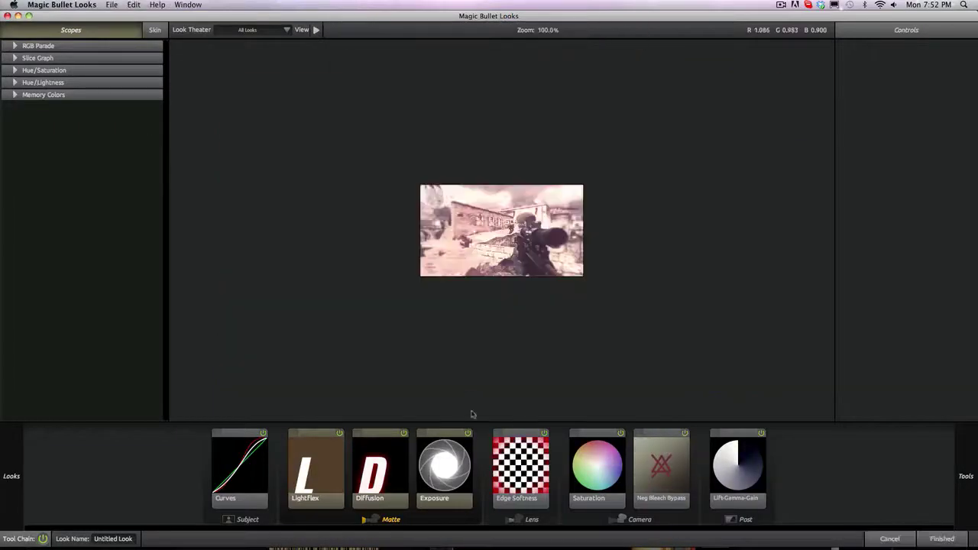
Step: Switch off the Exposure tool and add a Spot Exposure tool at +1.00 stops
click(459, 458)
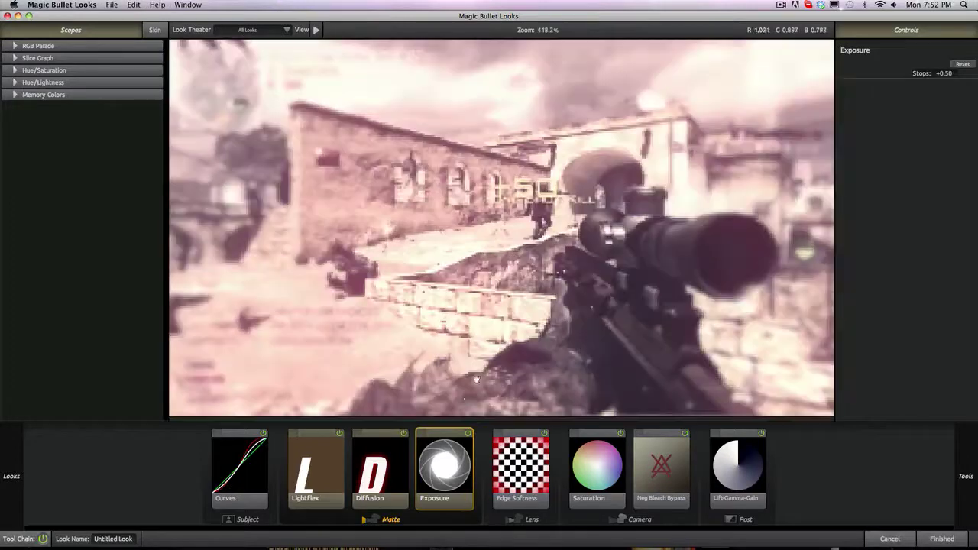
scroll(458, 334, down, 2)
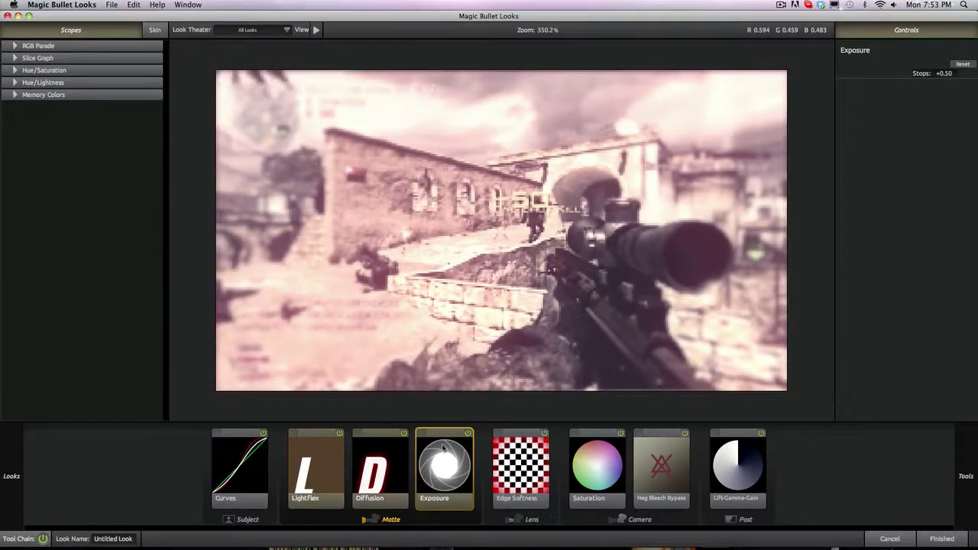
click(469, 433)
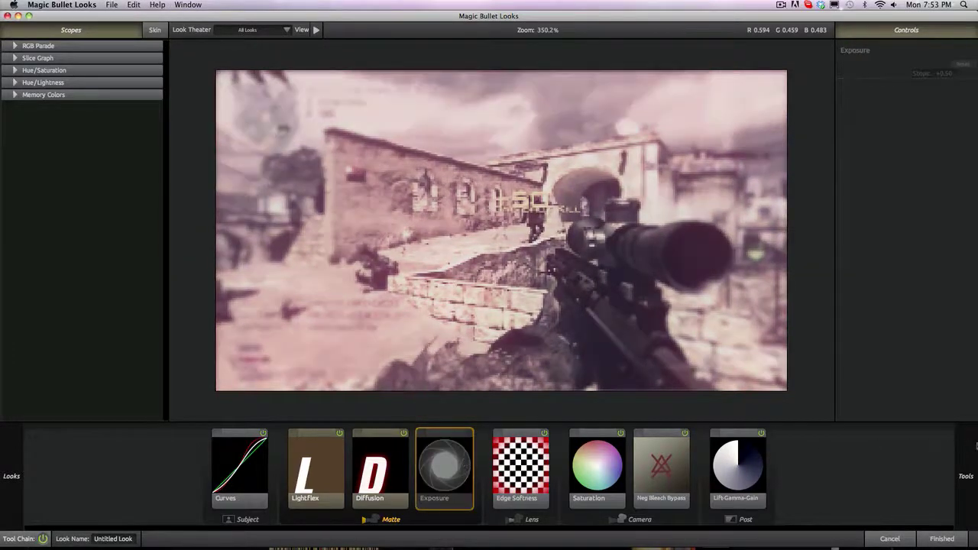
mouse_move(964, 475)
drag(824, 95, 473, 466)
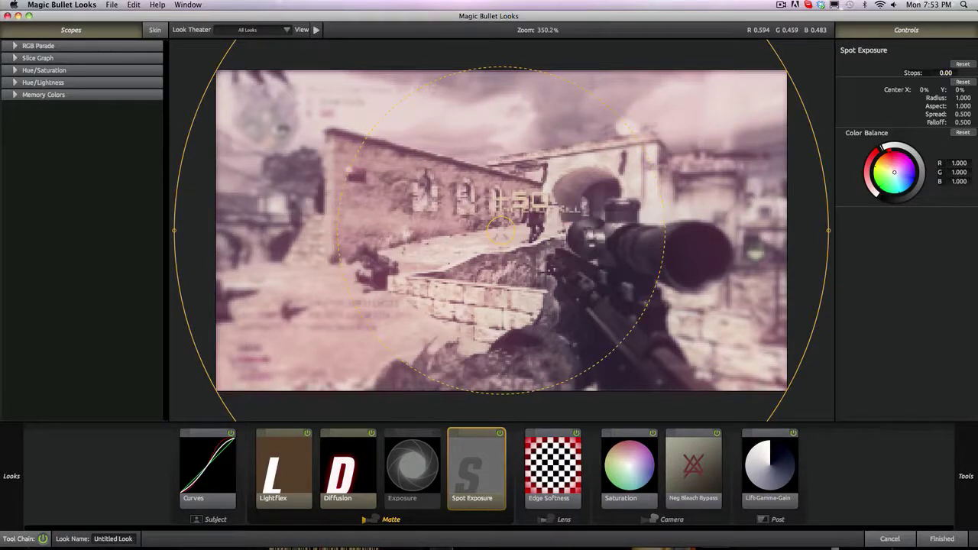
click(945, 72)
text(1)
key(Return)
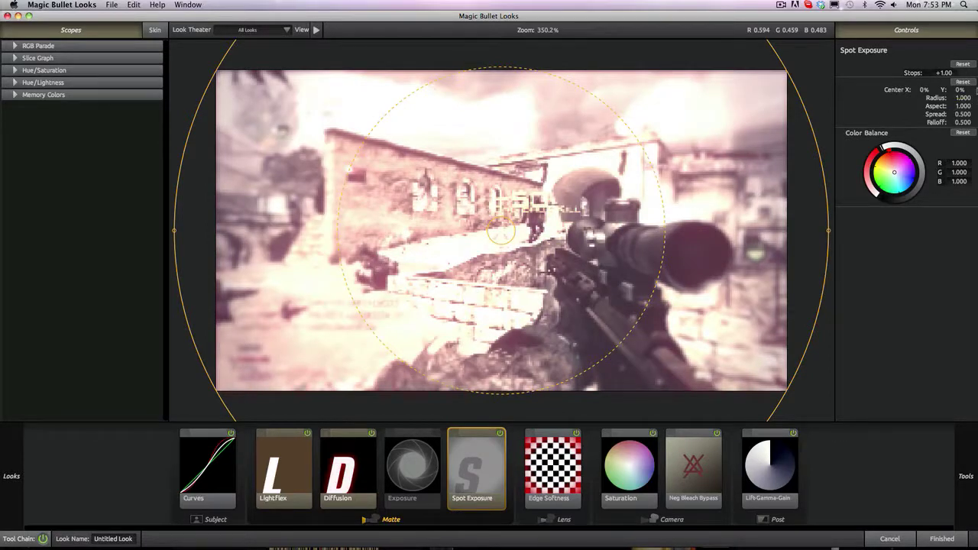
Step: Shrink the spot to radius 0.232 and position it over the rifle scope
drag(963, 98, 906, 98)
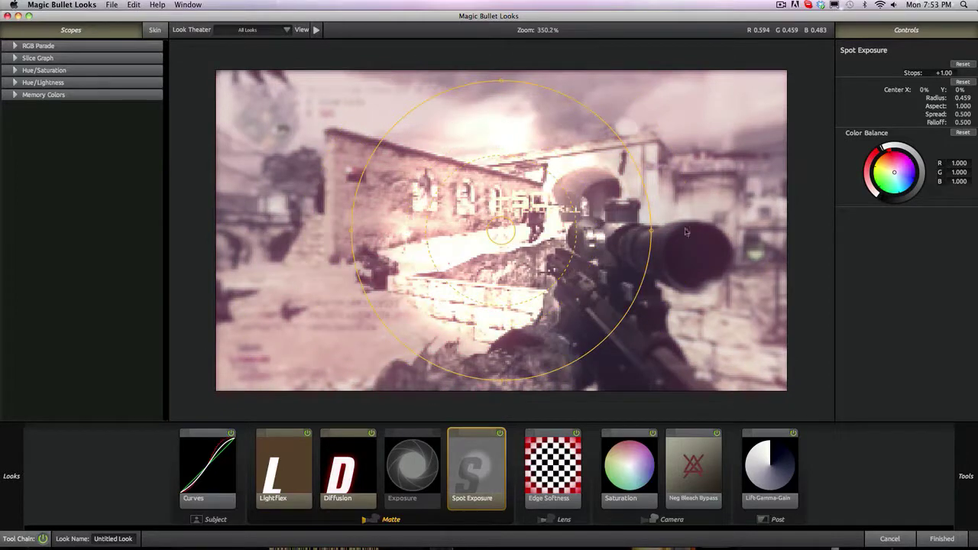
drag(551, 237, 737, 261)
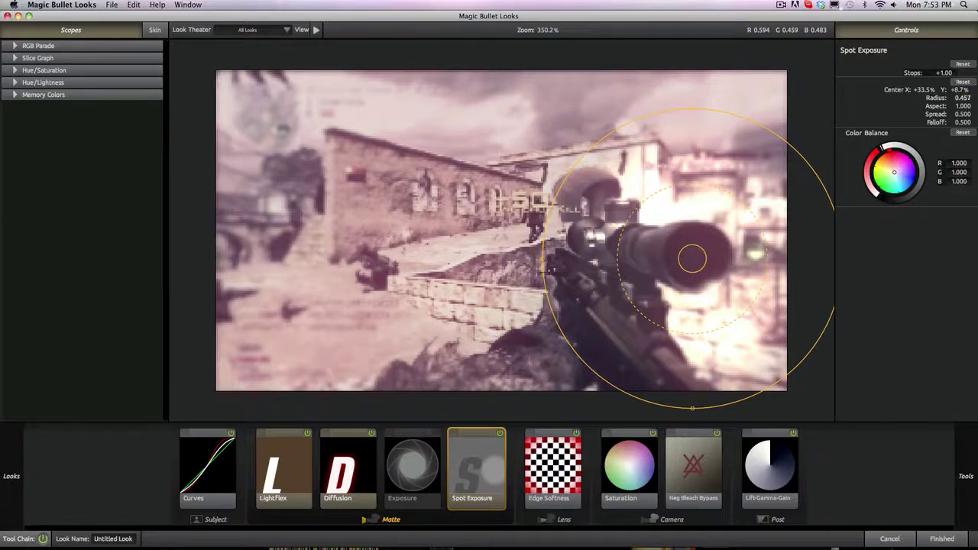
drag(964, 98, 940, 98)
drag(693, 262, 699, 263)
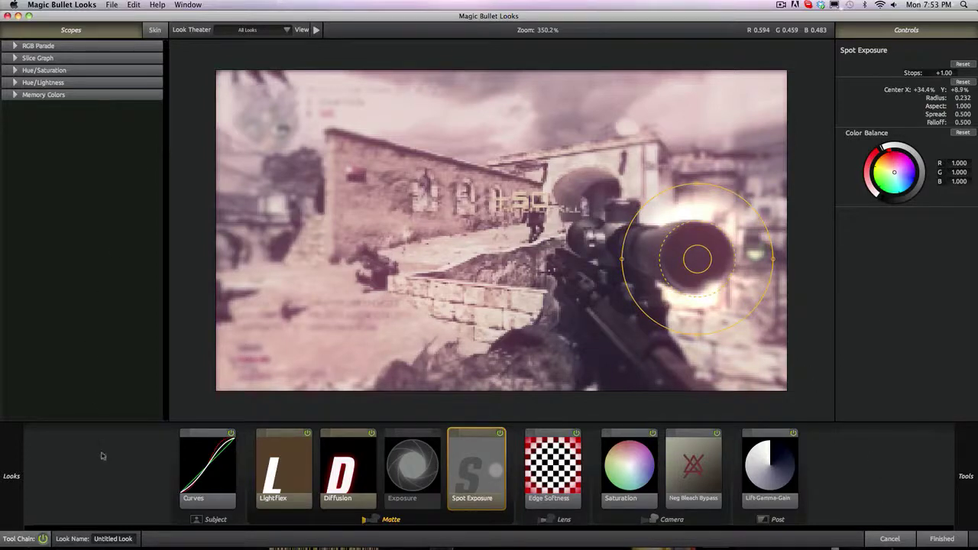
click(500, 433)
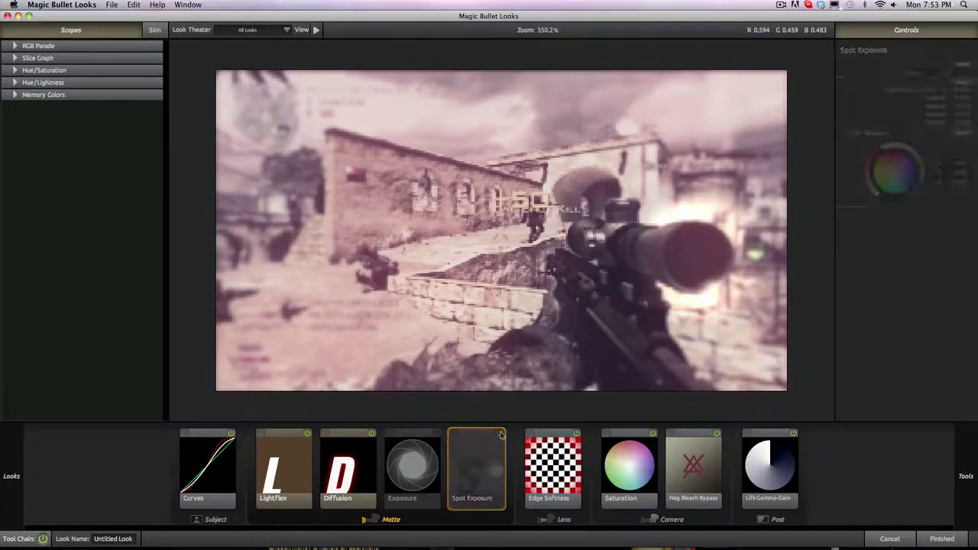
Step: Delete the Spot Exposure, re-enable Exposure, add Grad Exposure, and apply the finished look
click(435, 433)
key(Delete)
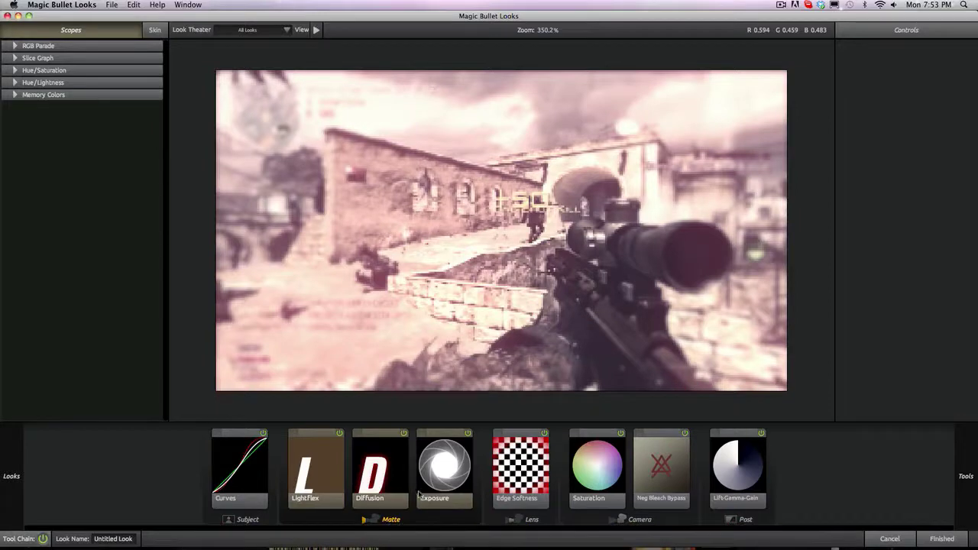
click(450, 475)
mouse_move(965, 476)
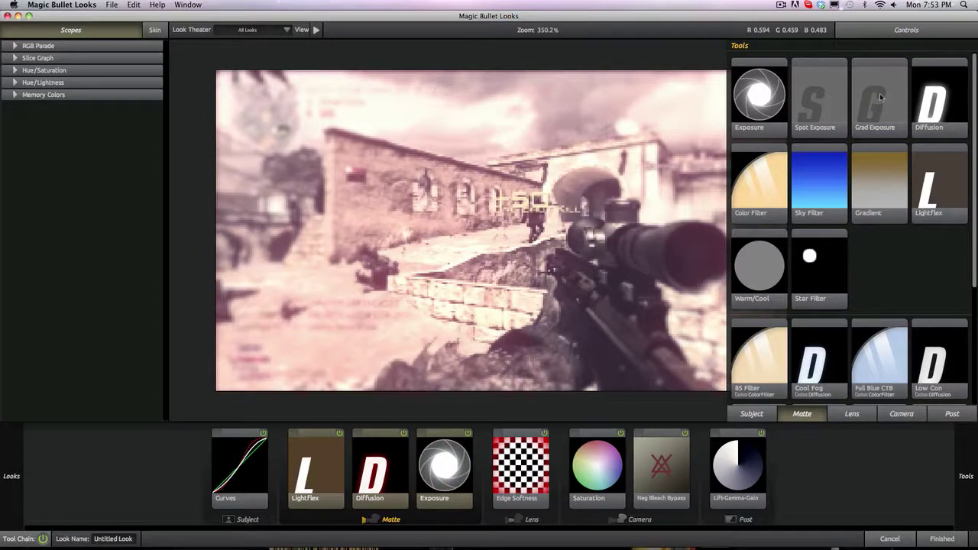
drag(881, 102, 477, 501)
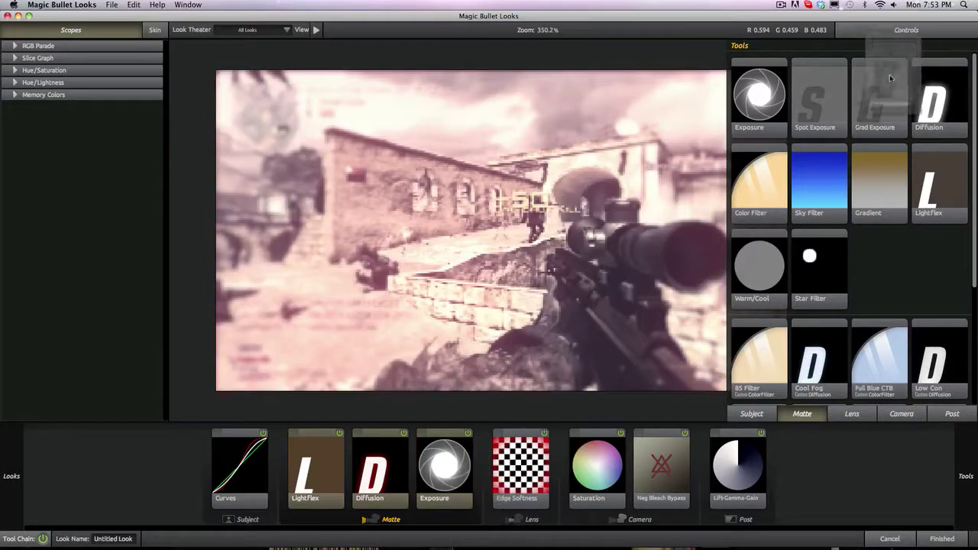
click(951, 538)
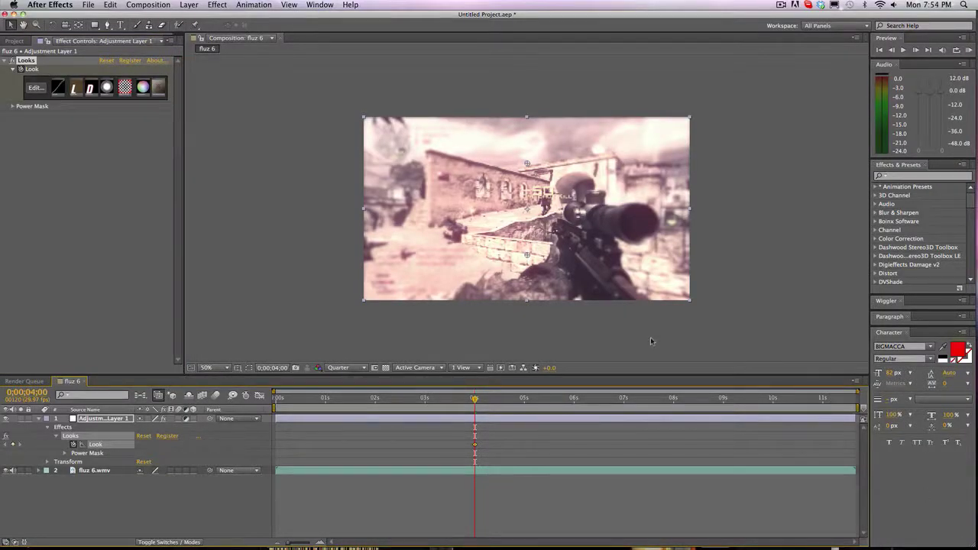
Step: Stop keyframing the Look, collapse Adjustment Layer 1, and hide it to show raw footage
click(12, 445)
click(61, 420)
click(40, 419)
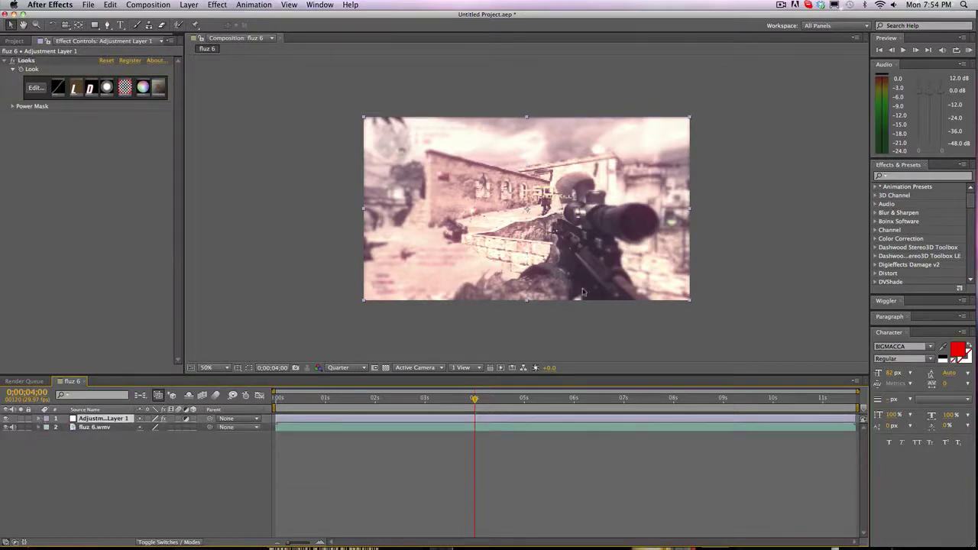
click(6, 419)
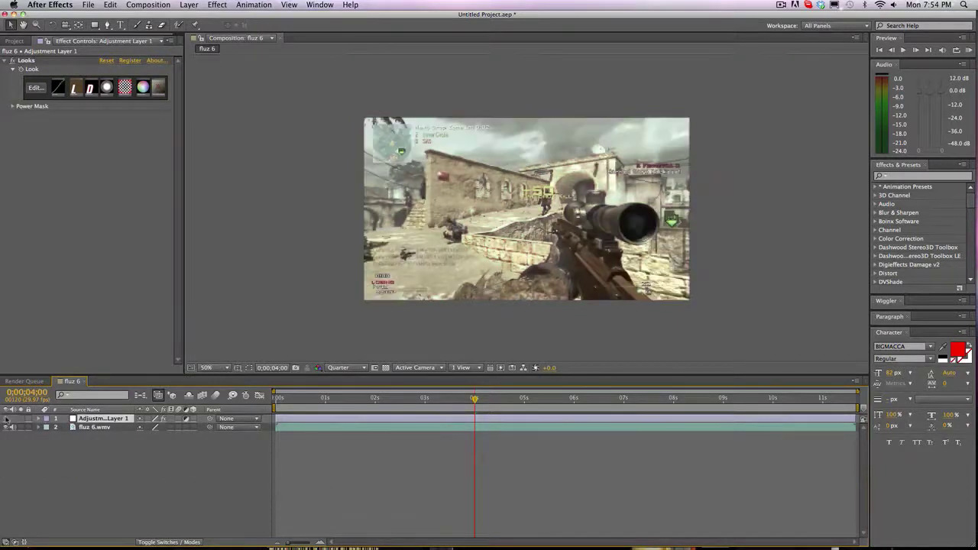
Step: Create a new adjustment layer from Layer > New > Adjustment Layer
click(189, 4)
mouse_move(252, 16)
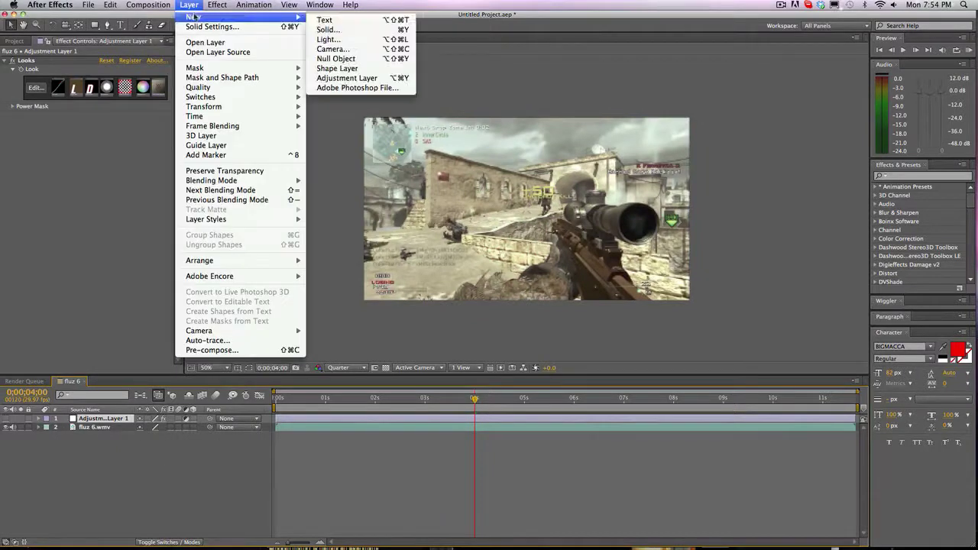
click(344, 80)
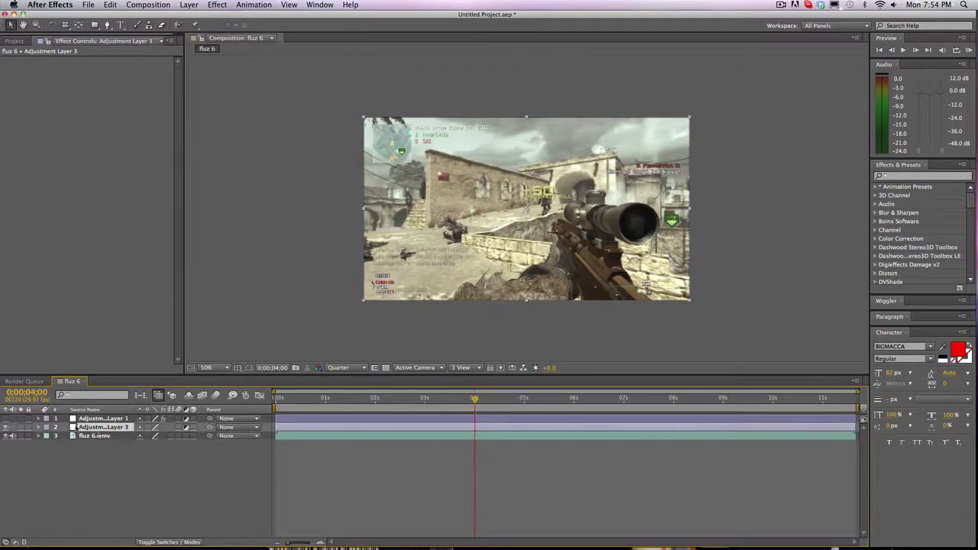
Step: Apply the Exposure effect to Adjustment Layer 3, keeping the Master channel
click(896, 181)
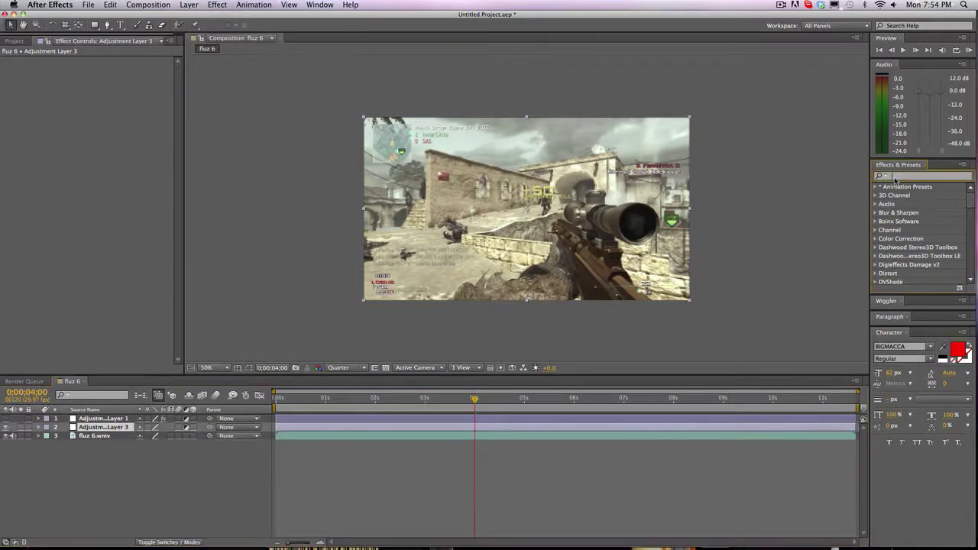
text(exposure)
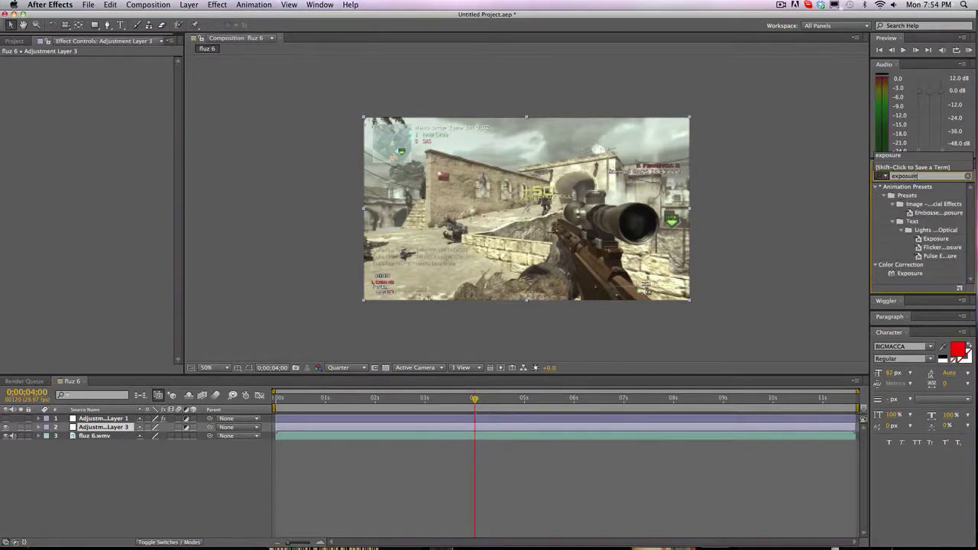
drag(900, 273, 627, 433)
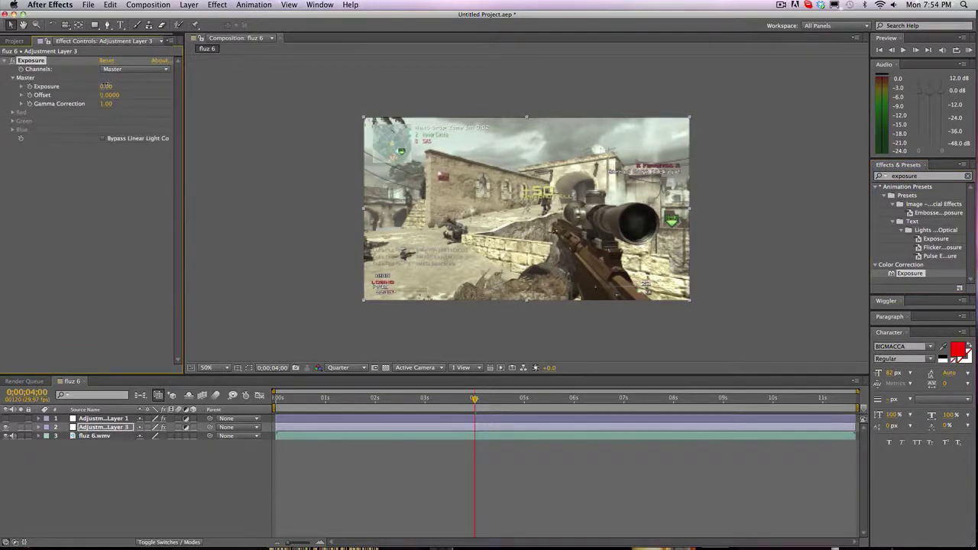
mouse_move(105, 86)
mouse_down()
mouse_move(152, 84)
mouse_move(110, 88)
mouse_up()
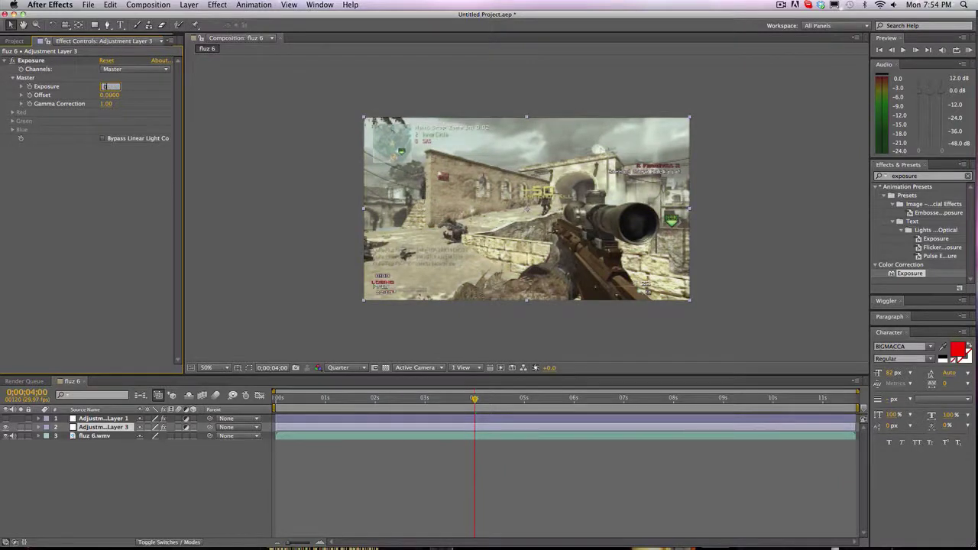
click(120, 70)
click(101, 151)
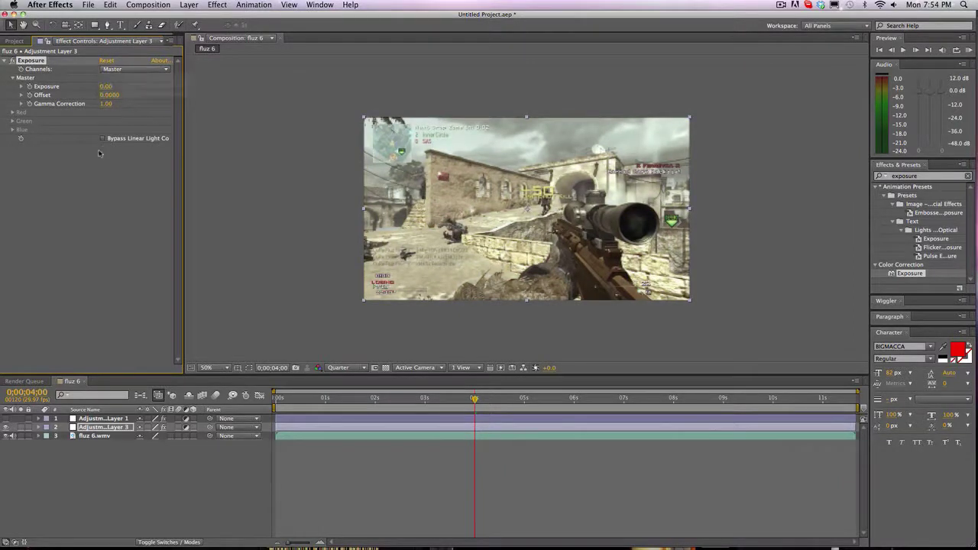
Step: Show Adjustment Layer 1 again, test a brighter exposure, then reset Exposure to 0
click(5, 419)
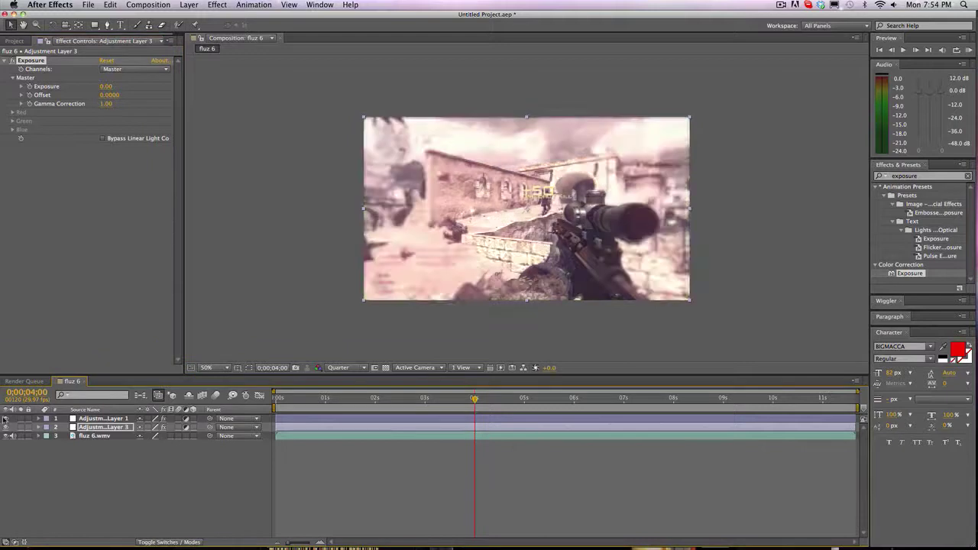
drag(106, 86, 203, 98)
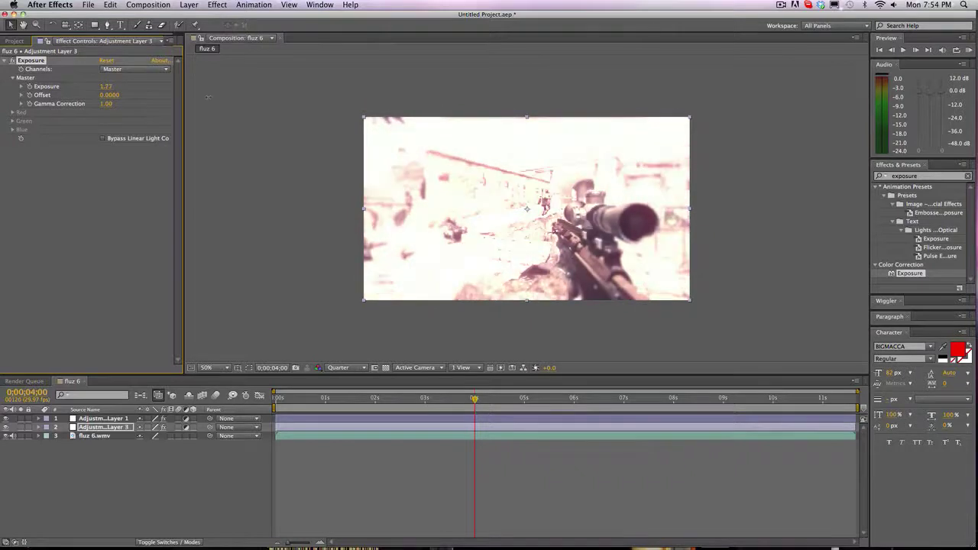
click(104, 419)
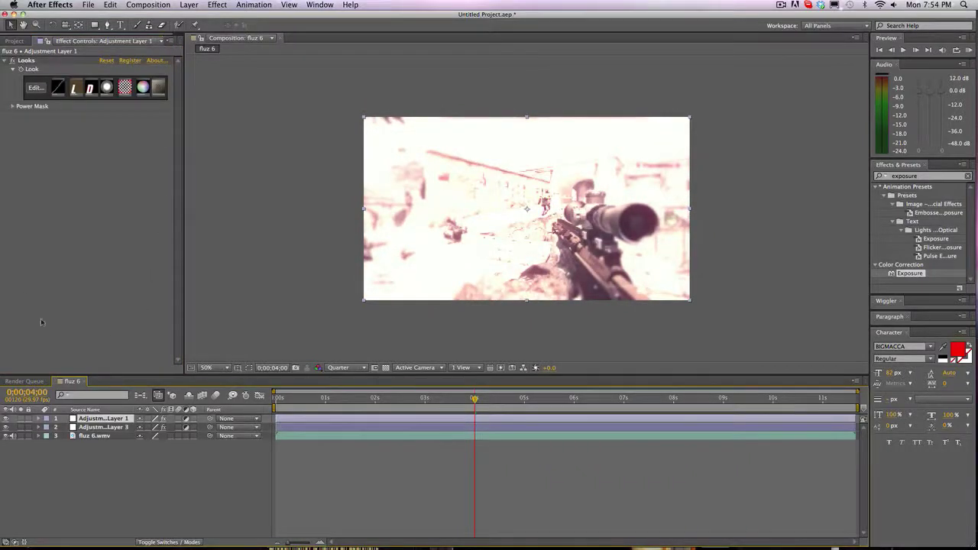
click(93, 427)
click(111, 87)
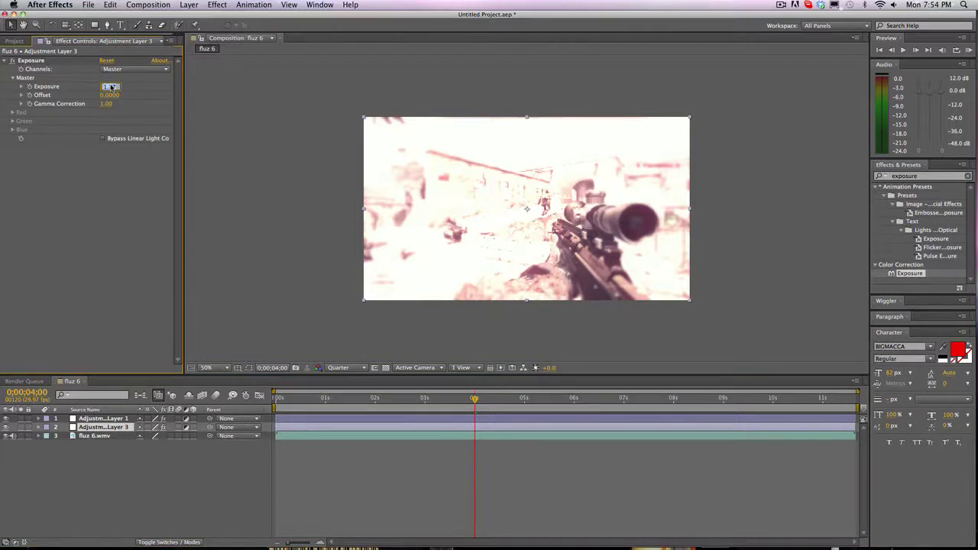
text(0)
key(Return)
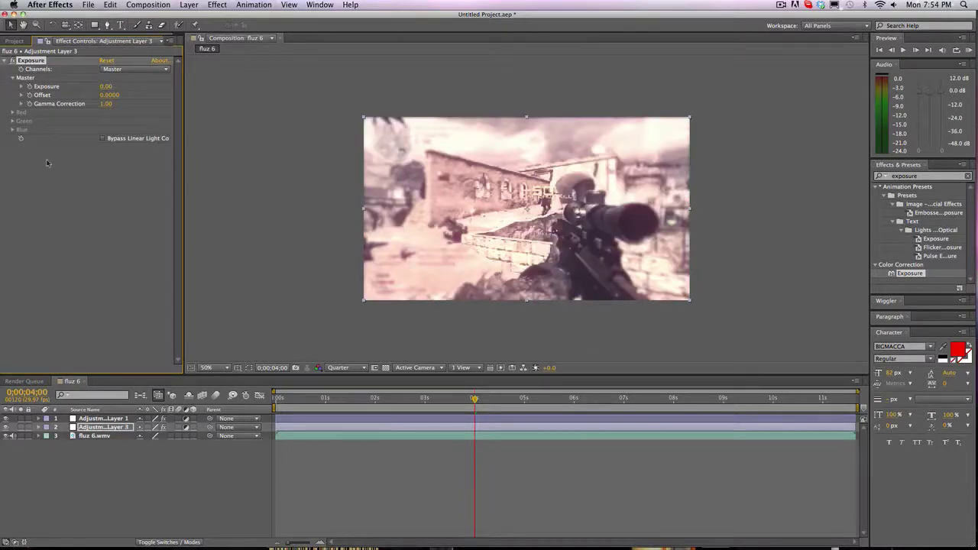
Step: Keyframe Exposure at 0, then 2 at 0:00:04:01, and back to 0 at 5 seconds
click(29, 87)
click(475, 399)
click(107, 86)
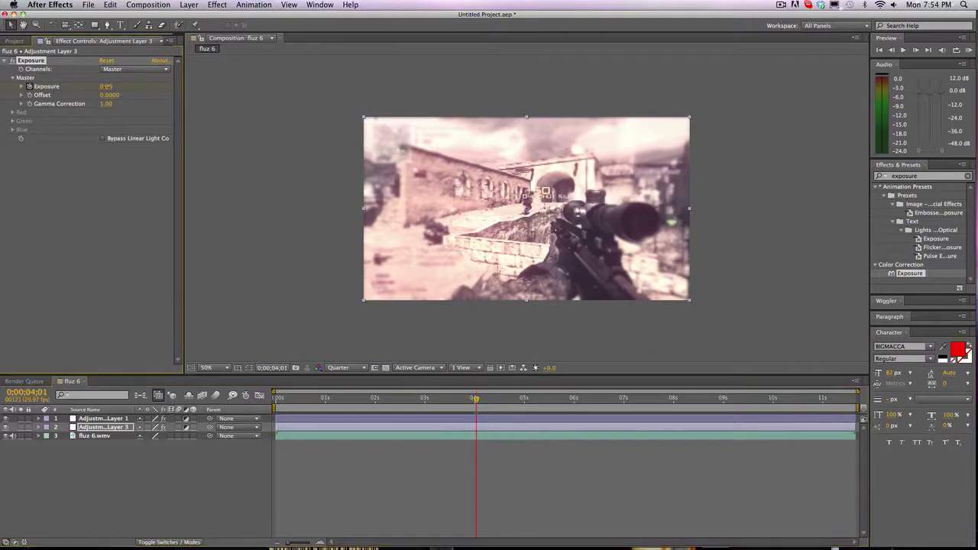
text(2)
key(Return)
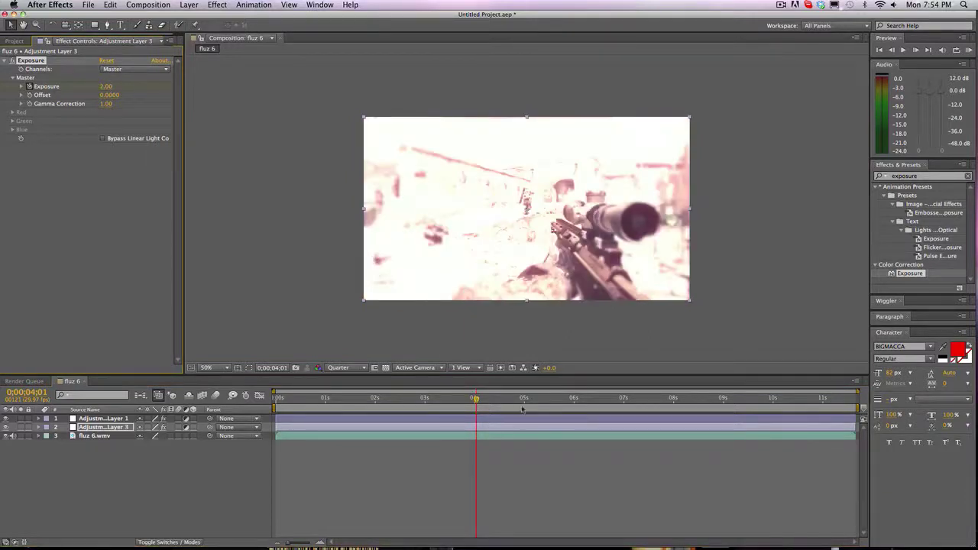
click(523, 398)
click(108, 87)
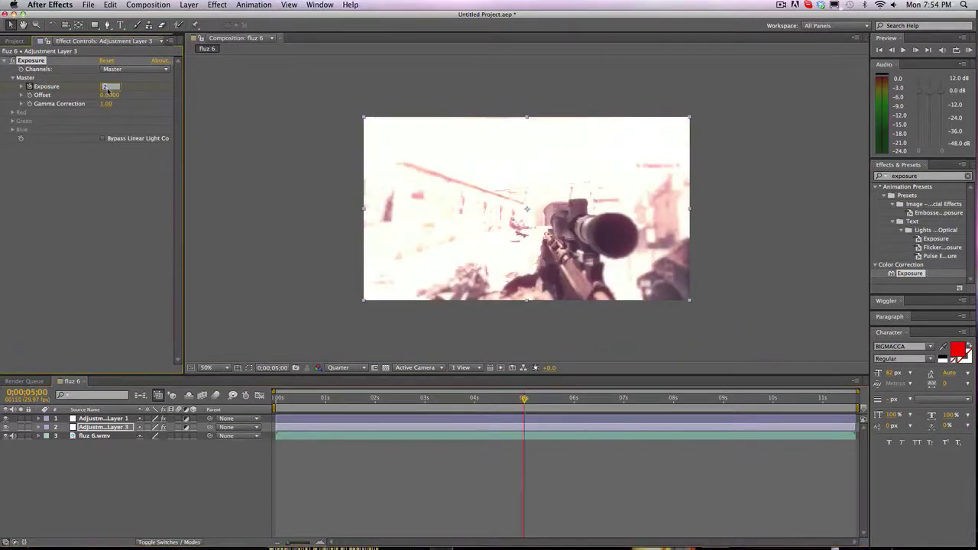
text(0)
key(Return)
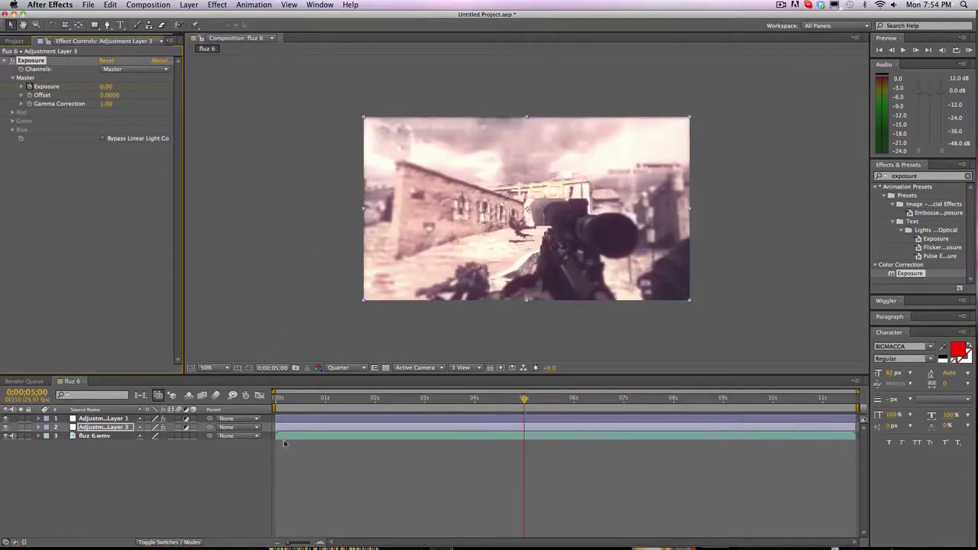
Step: Start the work area near 4 seconds, preview the flash, then delete the Exposure effect
drag(276, 407, 469, 407)
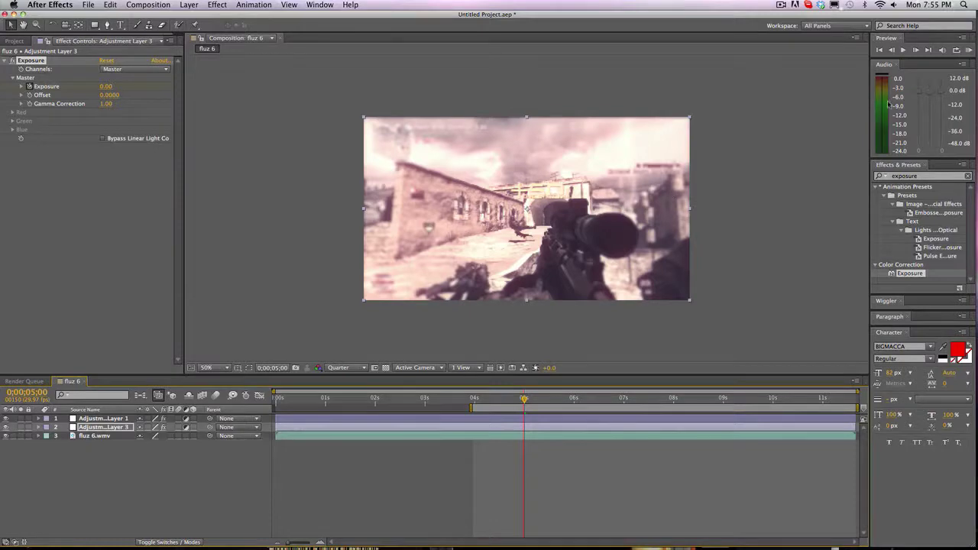
click(968, 50)
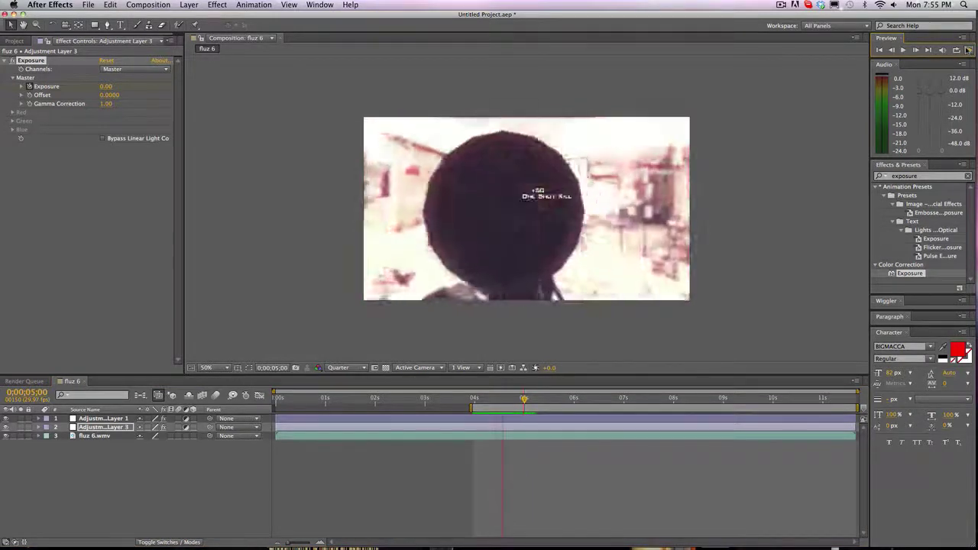
key(space)
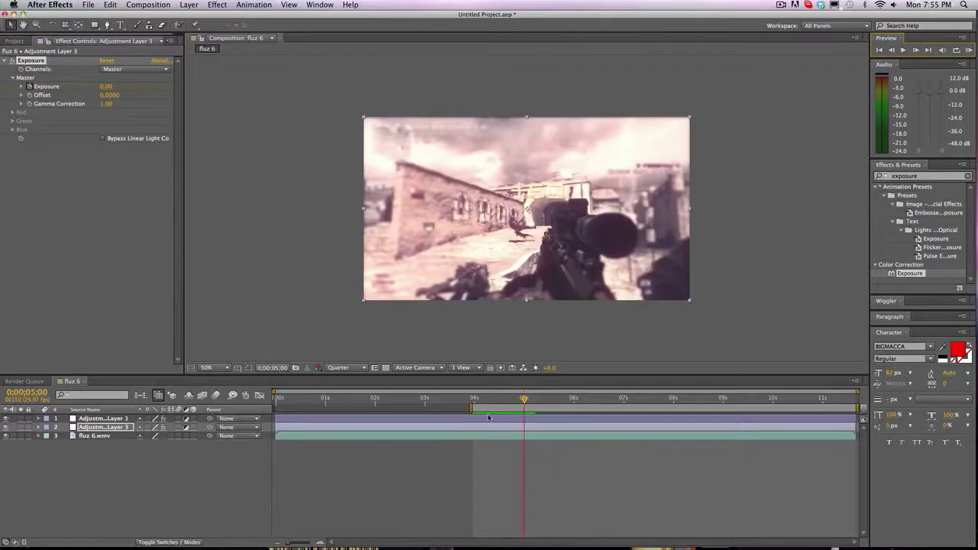
click(30, 60)
key(Delete)
Step: Search for Levels and apply it to Adjustment Layer 3
click(967, 176)
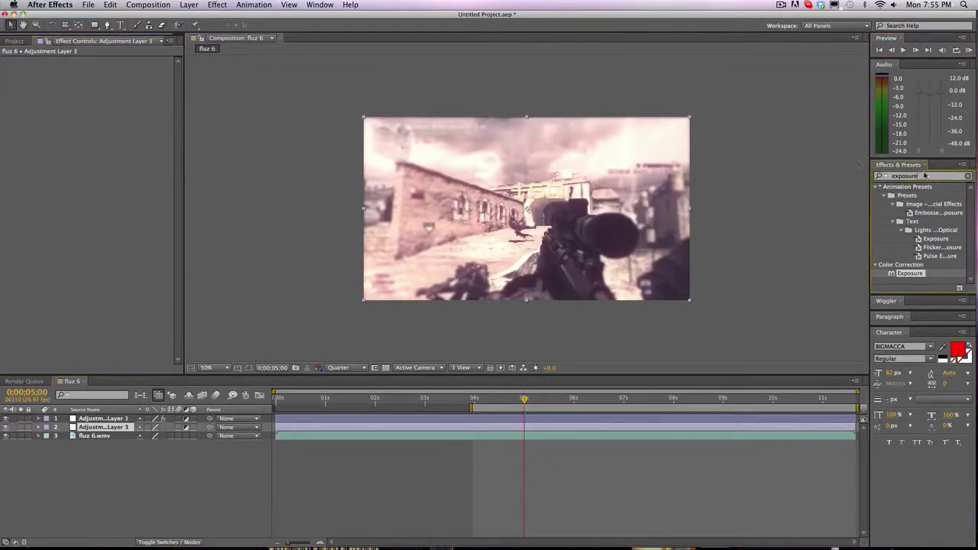
click(879, 176)
text(levels)
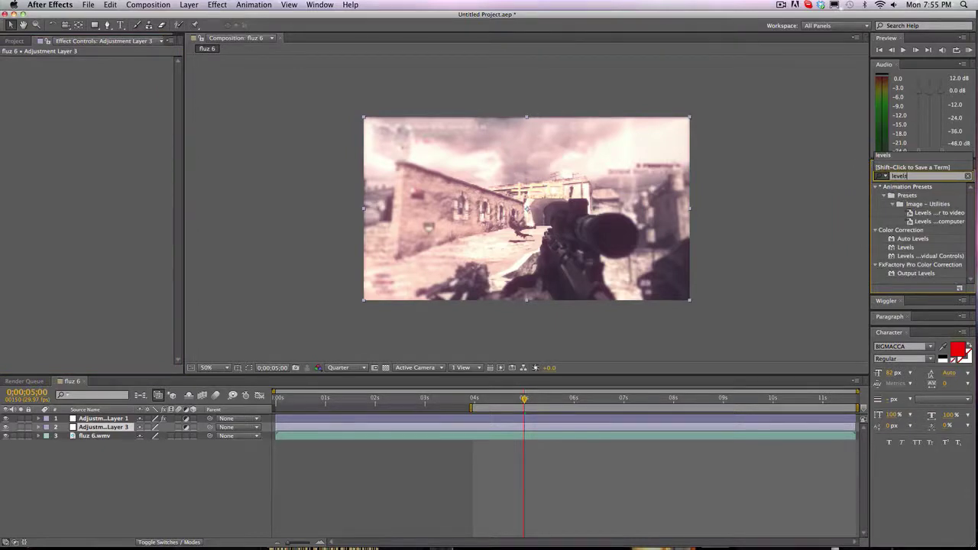
key(Return)
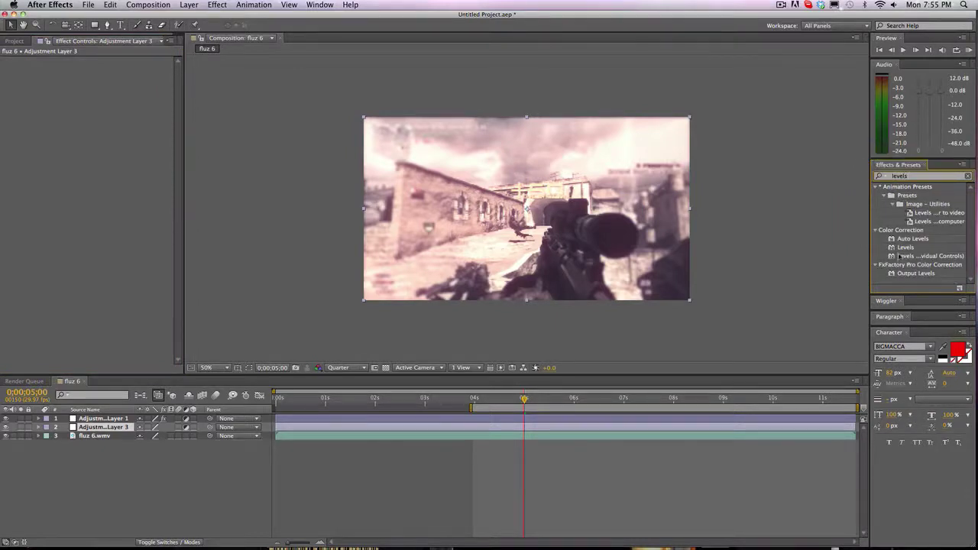
drag(904, 248, 523, 428)
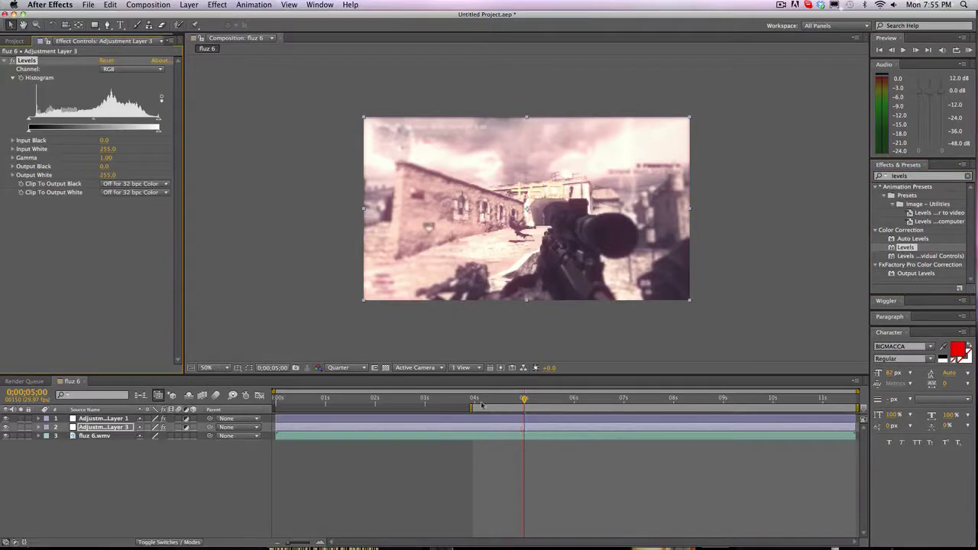
Step: Keyframe Levels Input White at 182 on 0;00;04;02 and 255 on 0;00;05;01, then preview
click(475, 401)
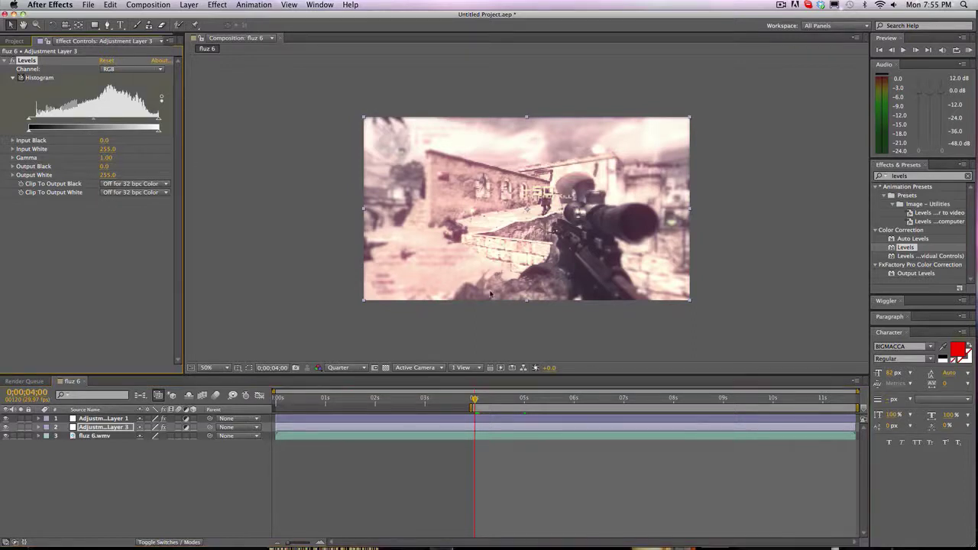
click(915, 50)
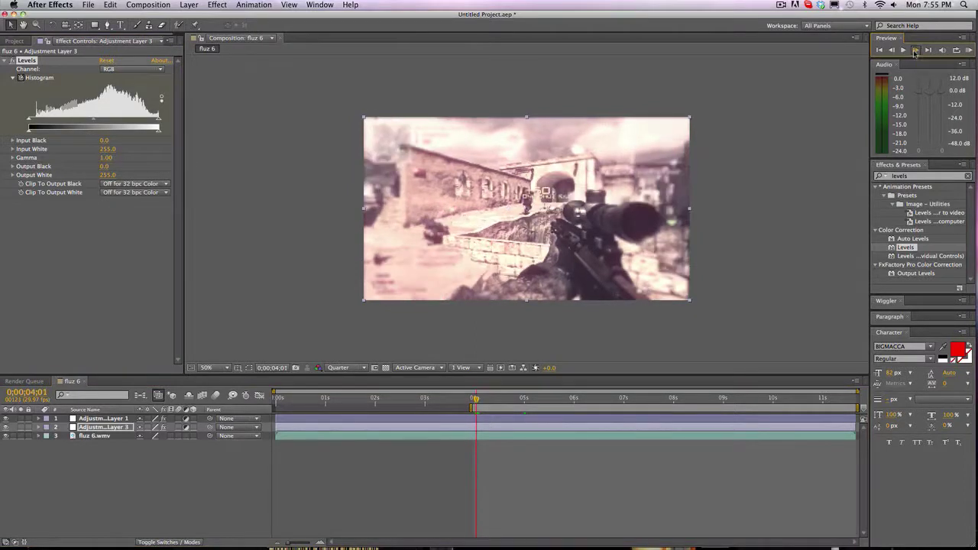
click(915, 49)
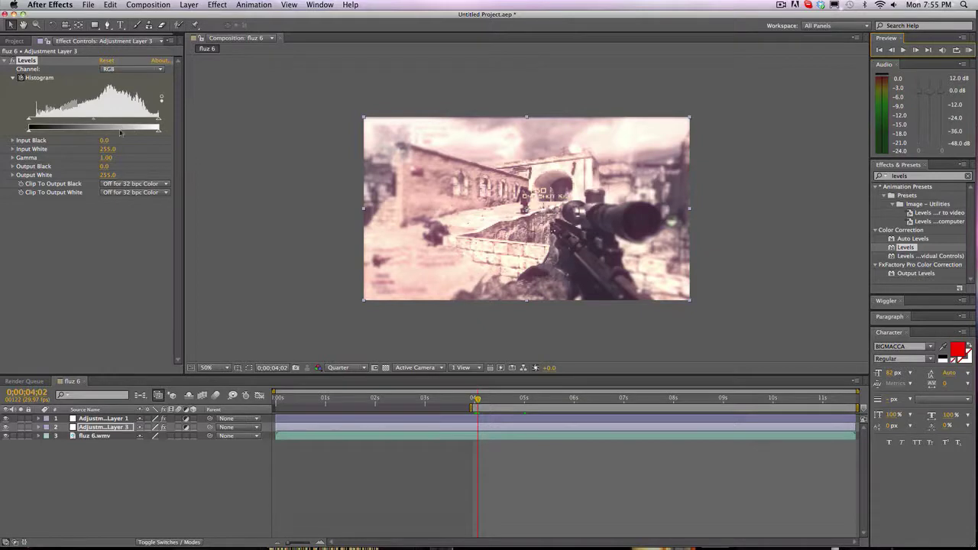
drag(159, 127, 121, 122)
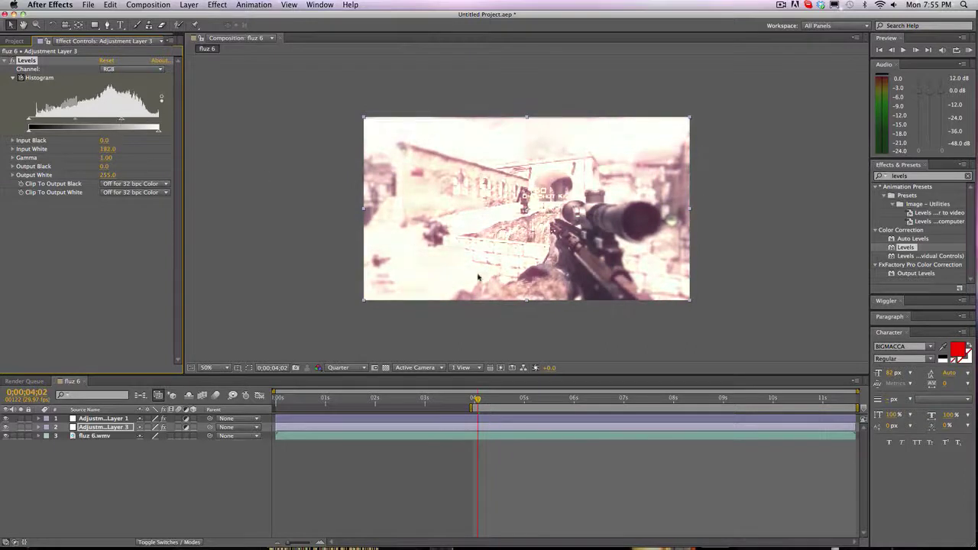
click(524, 398)
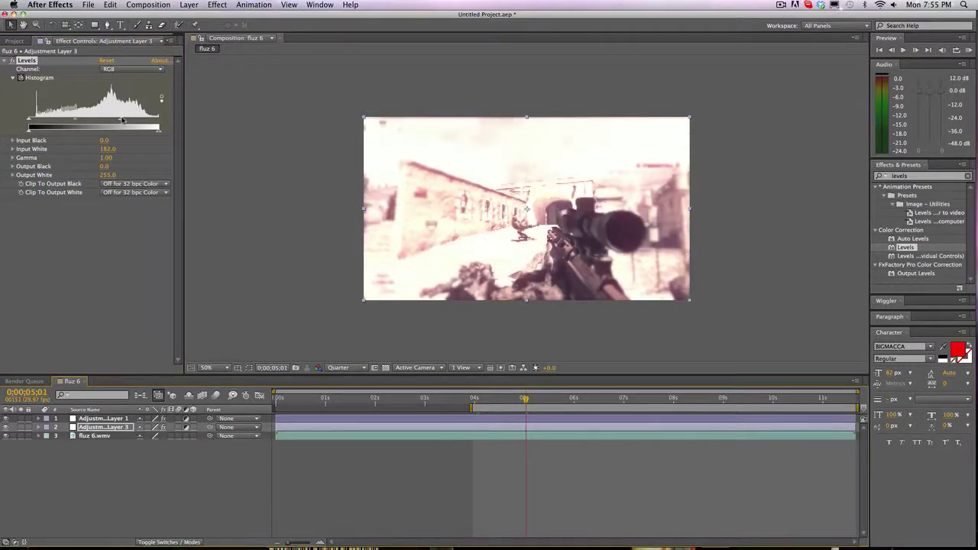
drag(122, 121, 160, 120)
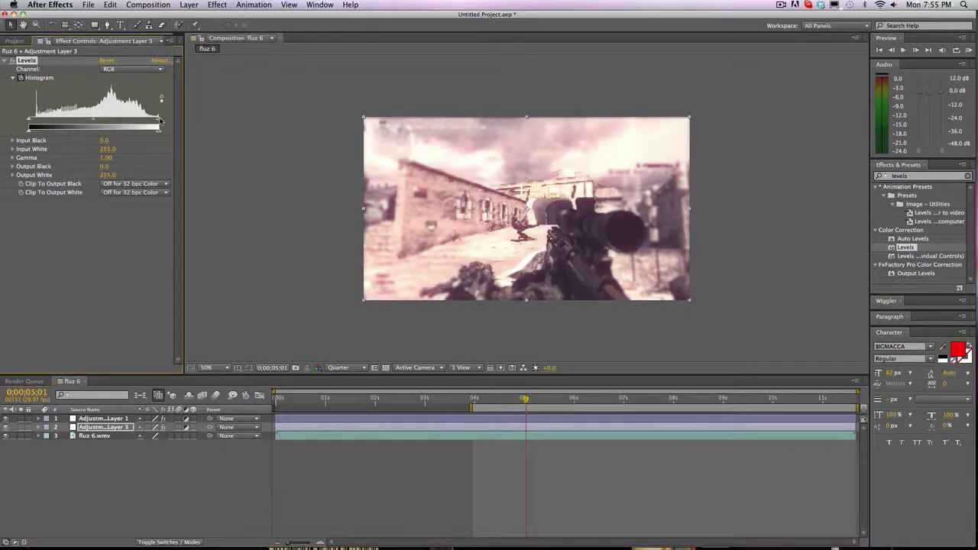
click(968, 49)
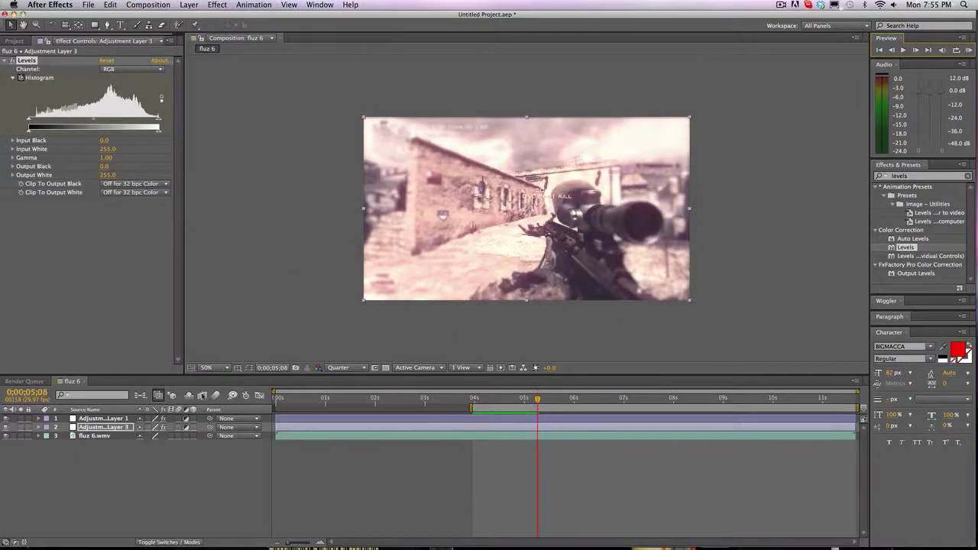
Step: Delete Adjustment Layer 3 with its Levels effect and scrub the clip to 0;00;04;12
key(Delete)
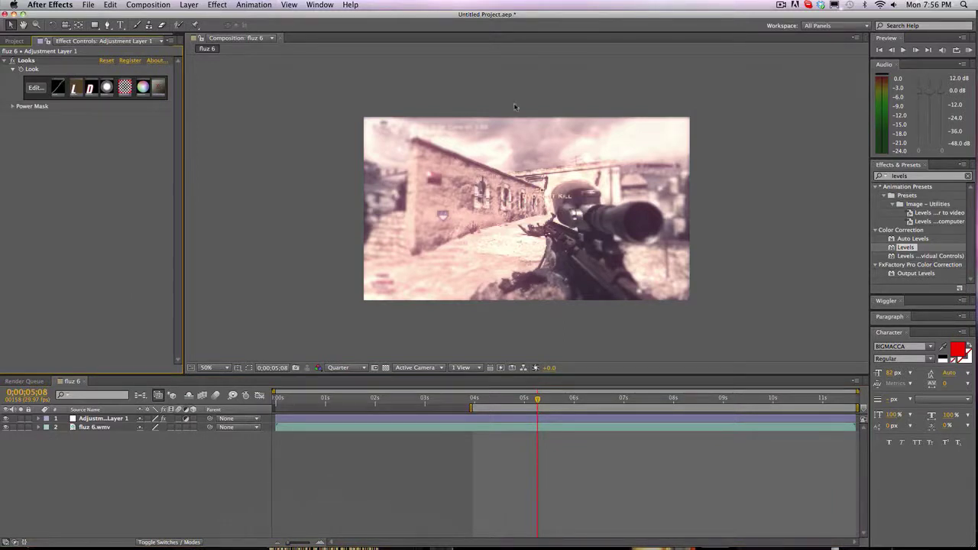
drag(474, 398, 575, 398)
drag(574, 398, 551, 399)
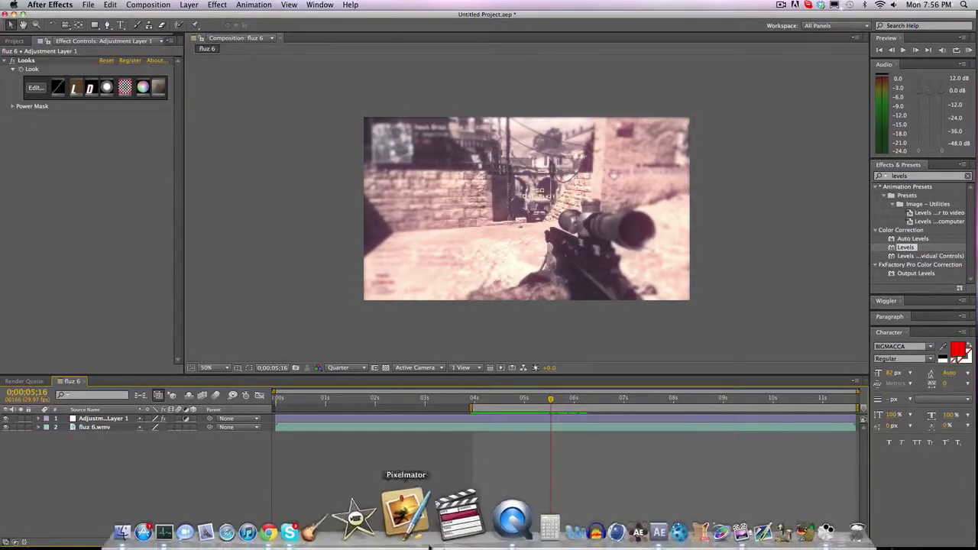
Step: Bring YouTube forward and play the featured OSU Promo video, skipping ahead and pausing at 0:54
click(336, 516)
drag(416, 370, 360, 23)
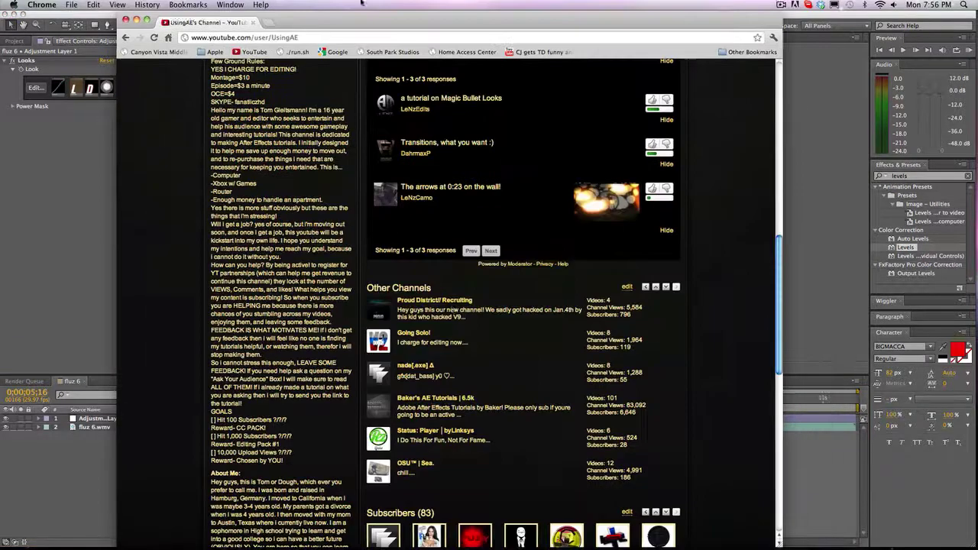
scroll(419, 321, up, 15)
click(373, 289)
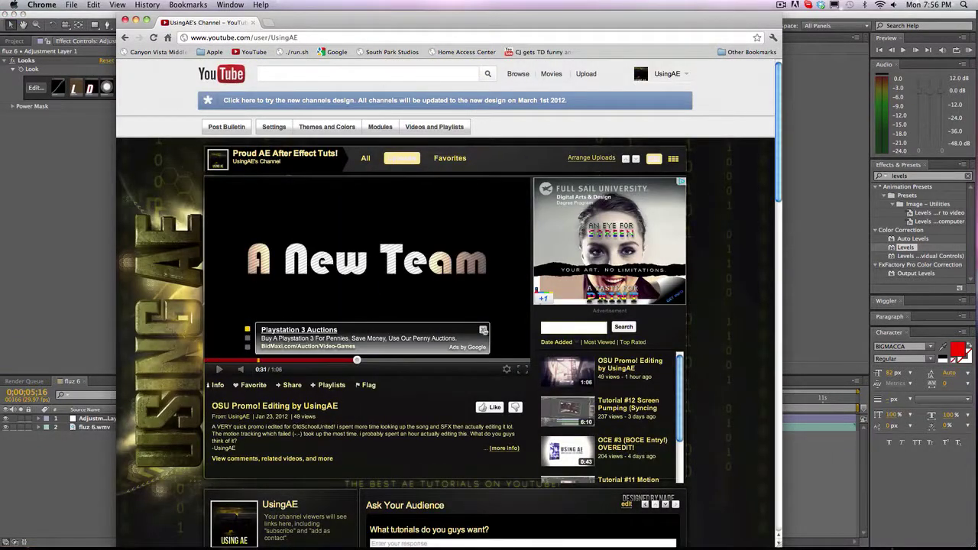
click(421, 360)
click(464, 360)
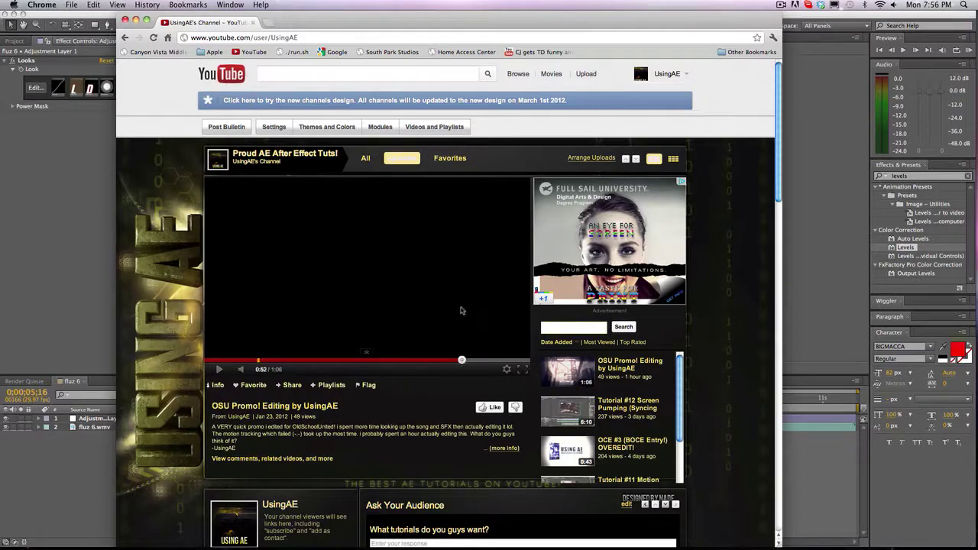
click(462, 311)
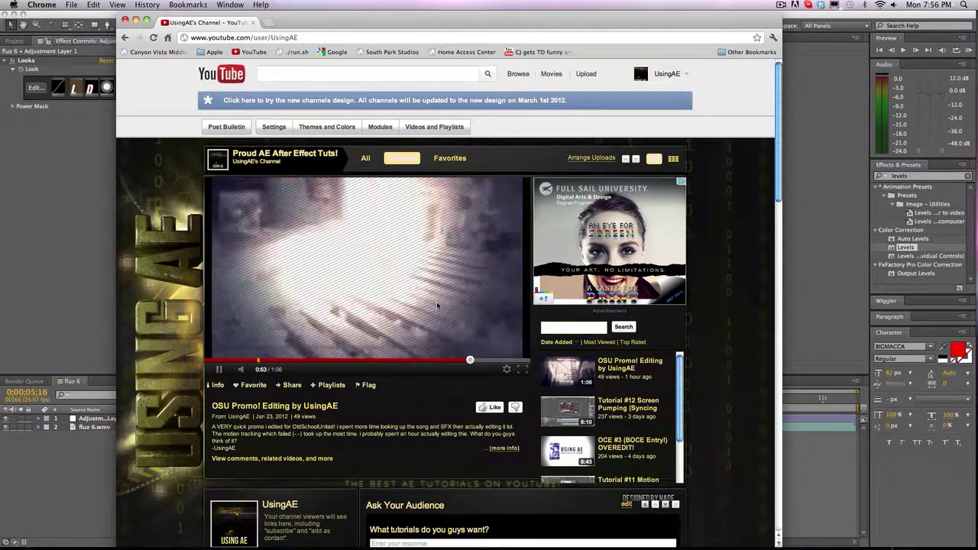
click(438, 306)
scroll(612, 416, down, 3)
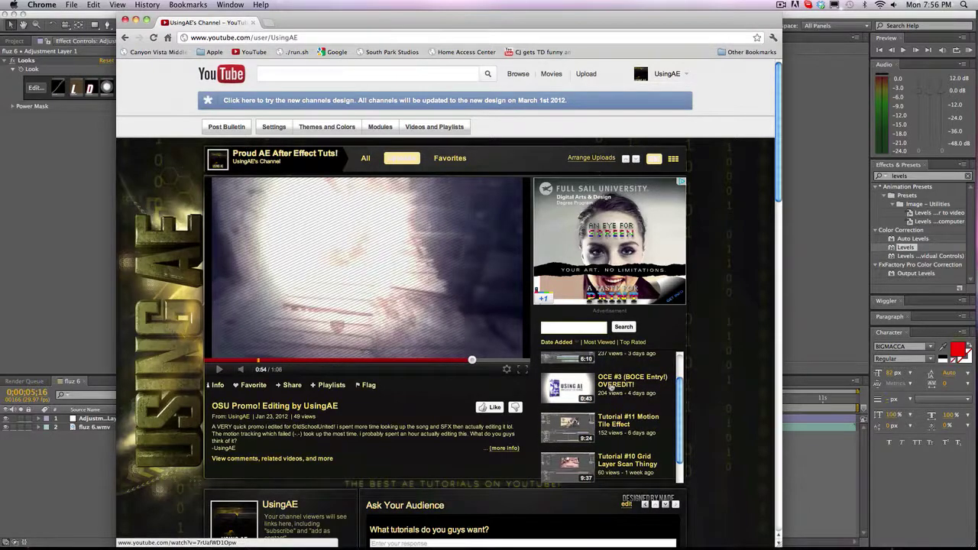
scroll(612, 390, down, 3)
Step: Scroll down and select the profile's ground rules text and the responses box text
scroll(484, 396, down, 5)
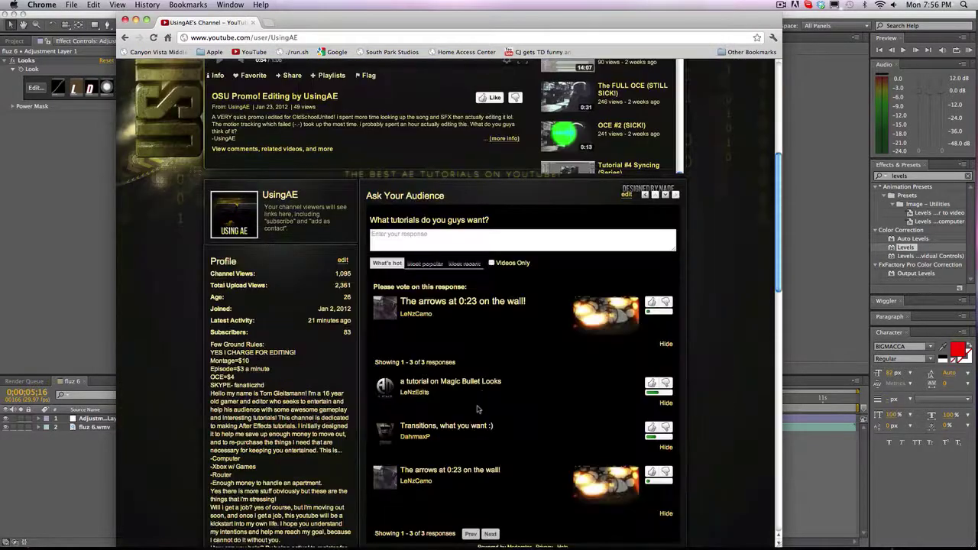
scroll(478, 409, down, 3)
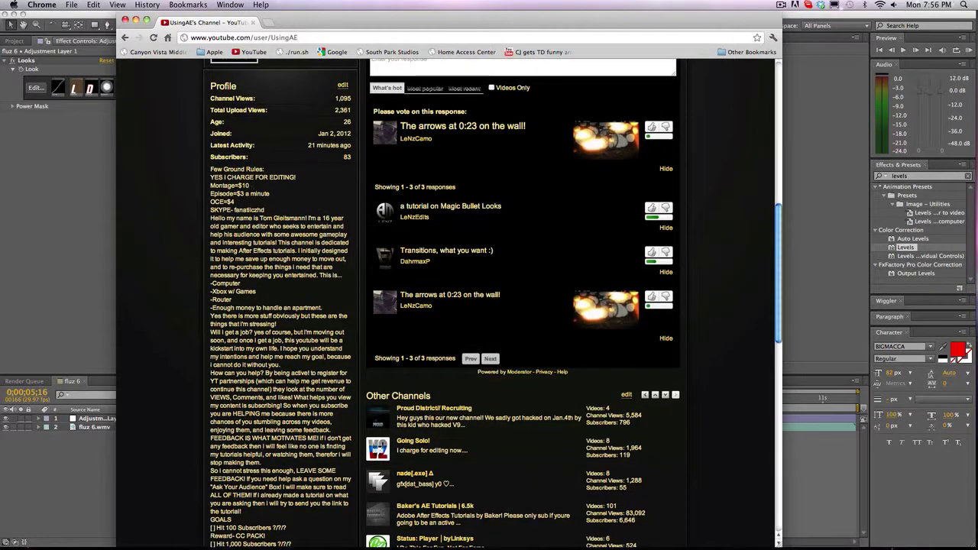
drag(320, 169, 175, 171)
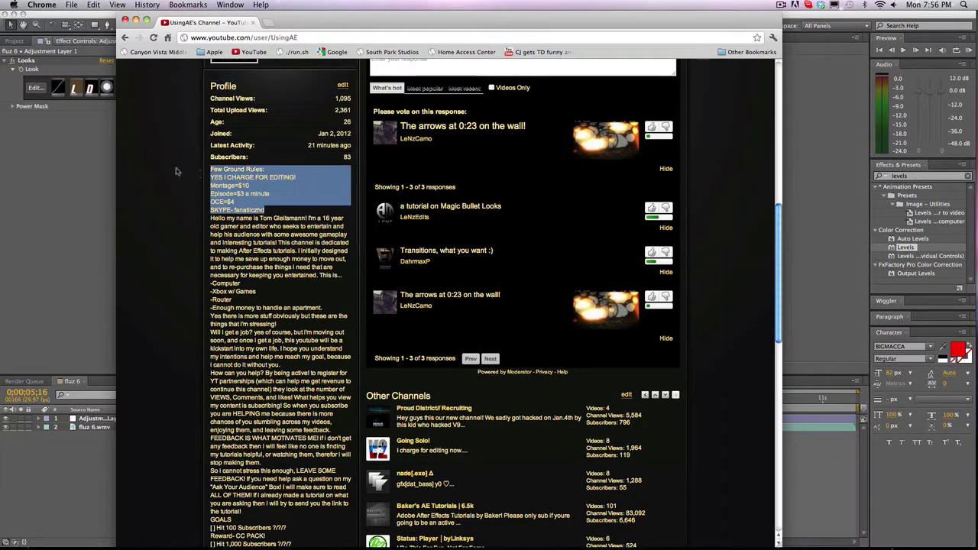
click(179, 179)
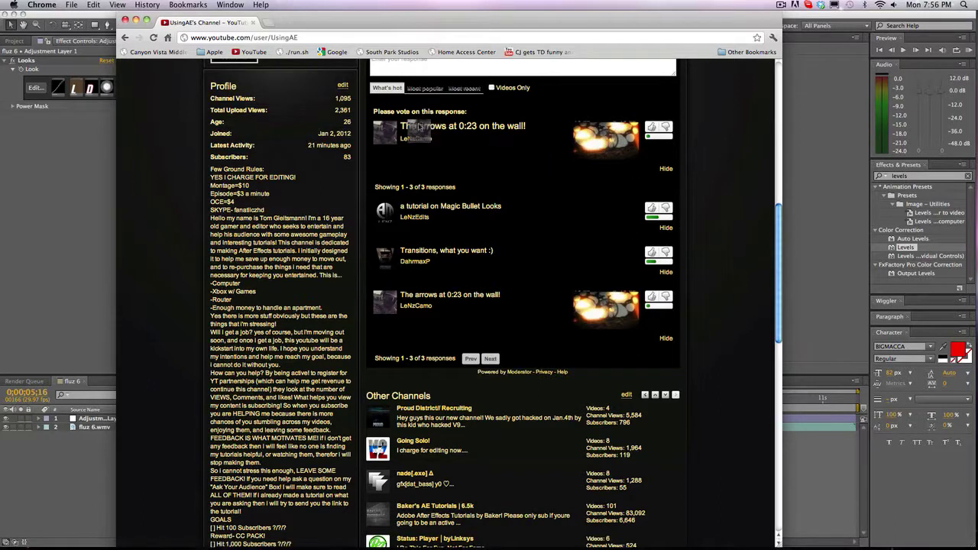
drag(525, 348, 527, 84)
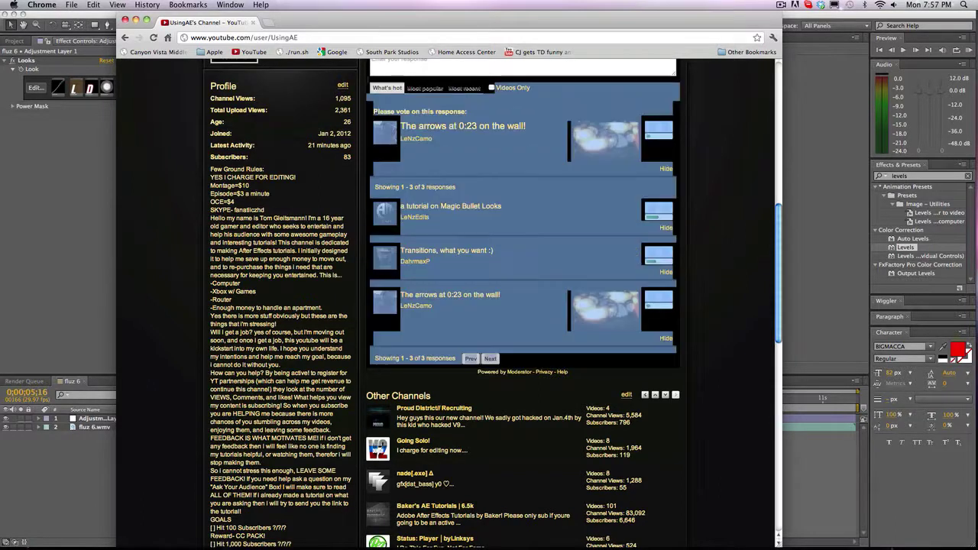
click(460, 170)
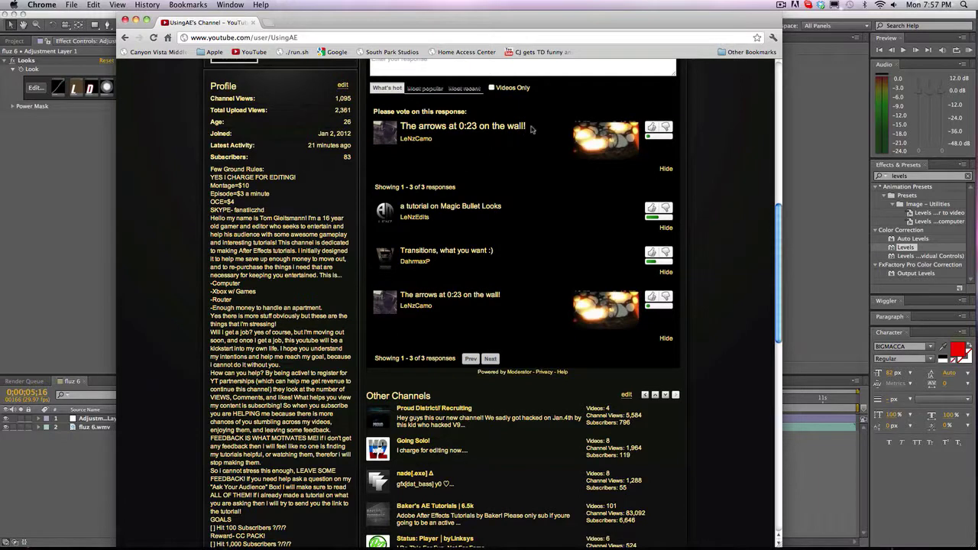
Step: Highlight three video response titles, including 'Transitions, what you want :)', then return to After Effects
drag(493, 251, 399, 251)
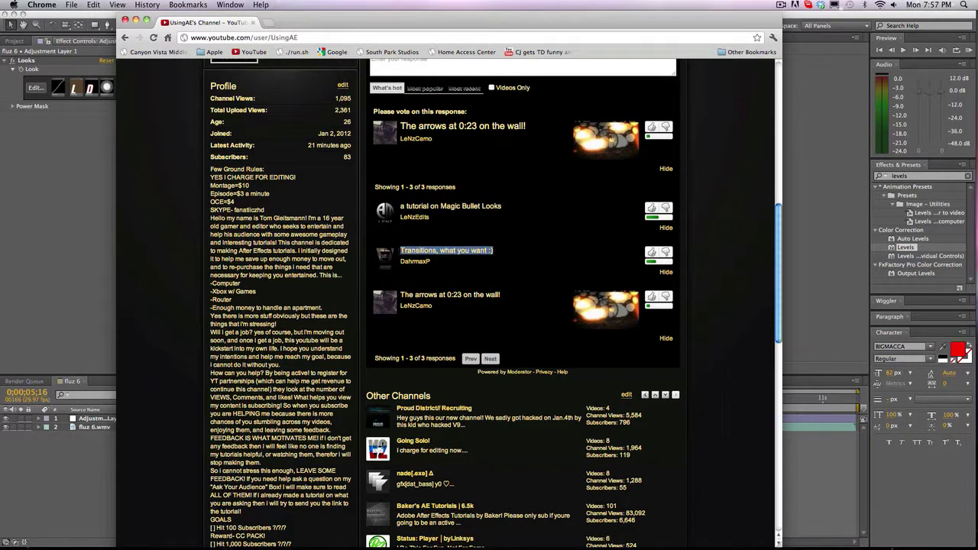
click(539, 248)
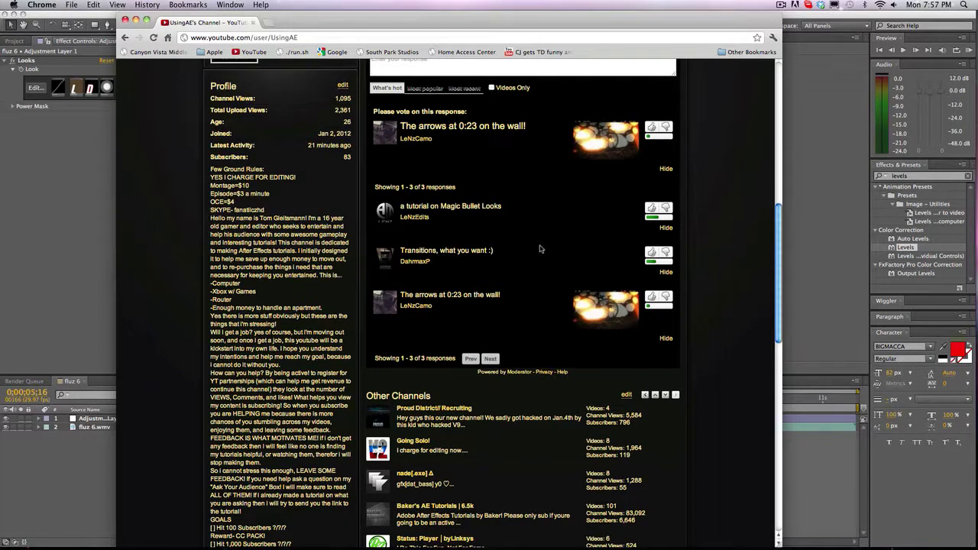
drag(527, 211, 495, 217)
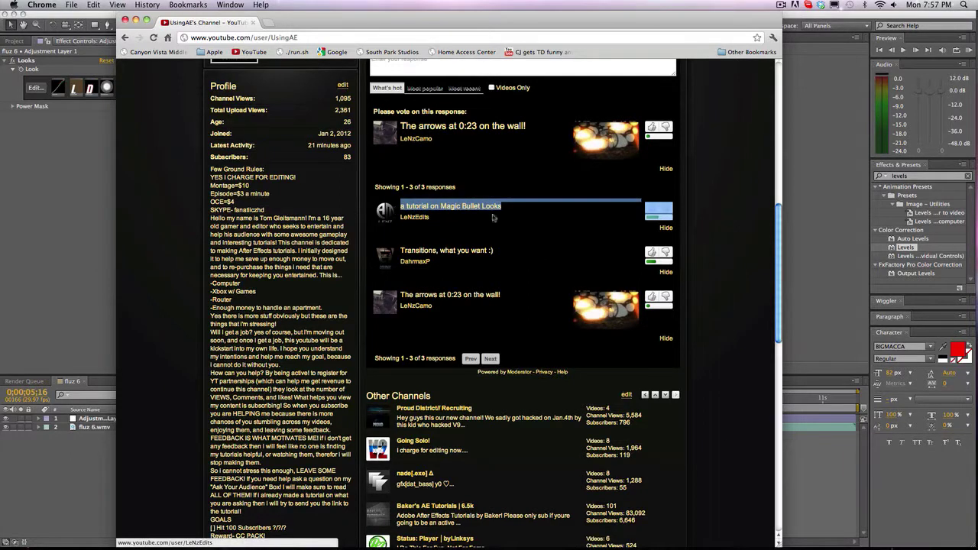
click(486, 301)
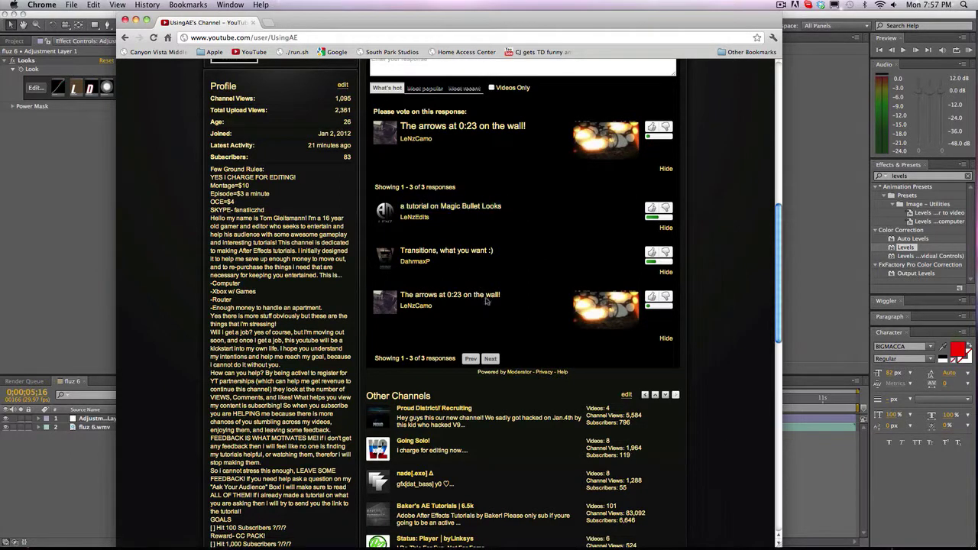
drag(504, 299, 399, 297)
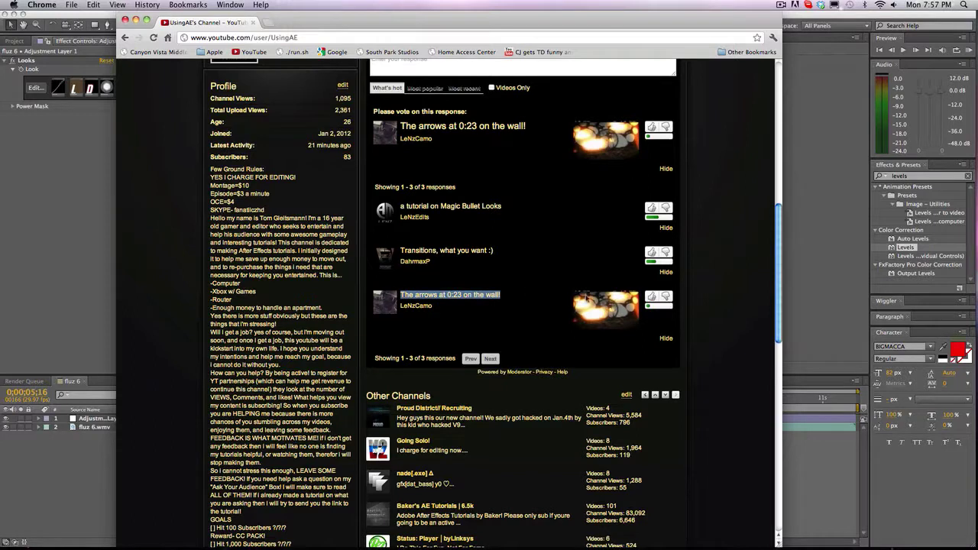
click(567, 275)
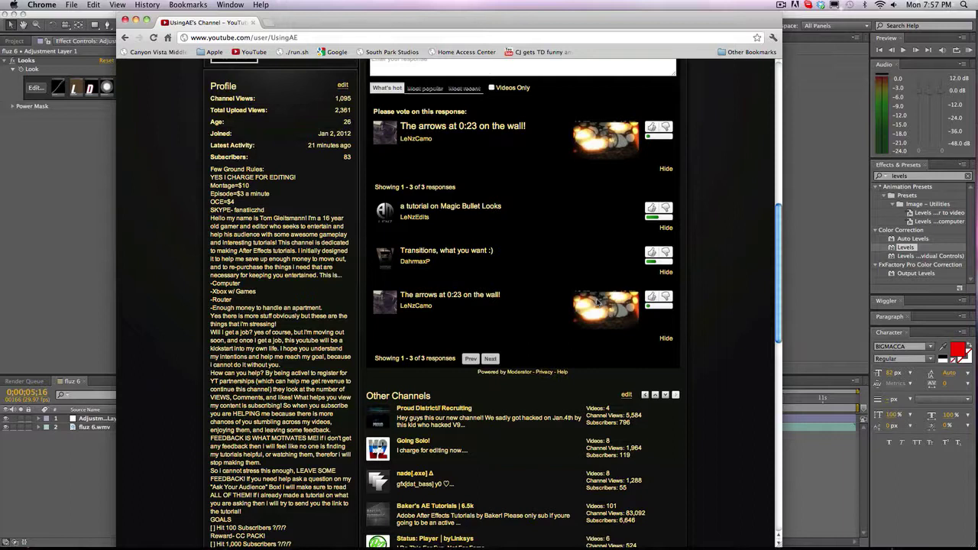
click(47, 200)
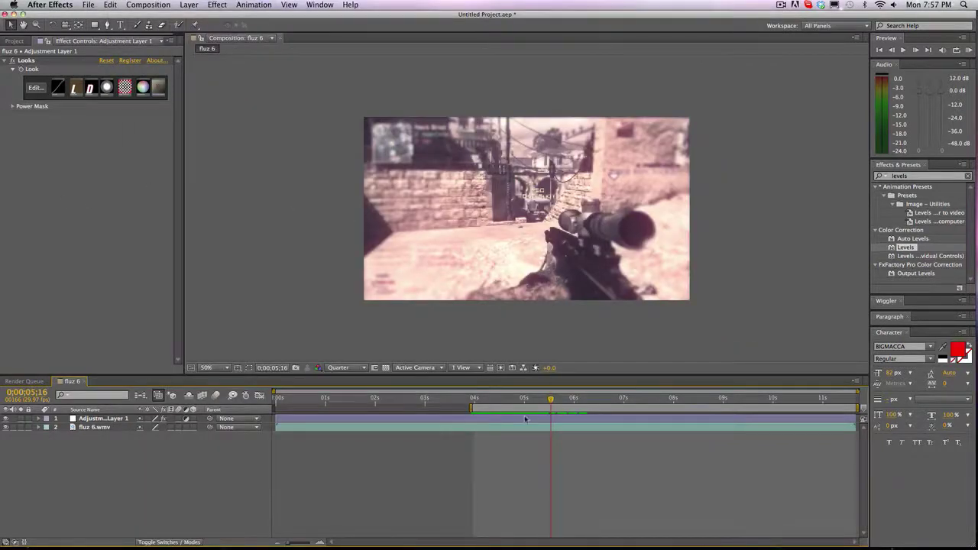
click(390, 420)
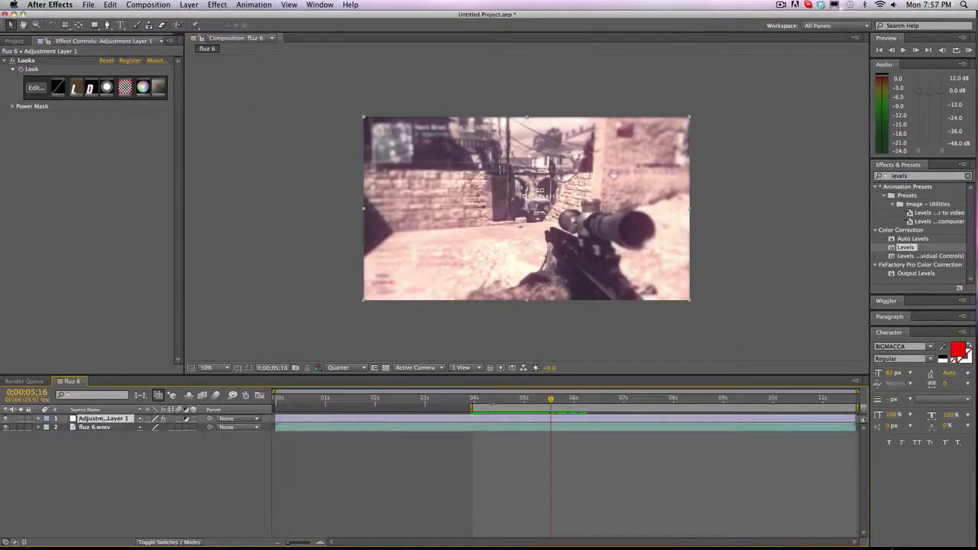
drag(550, 398, 542, 349)
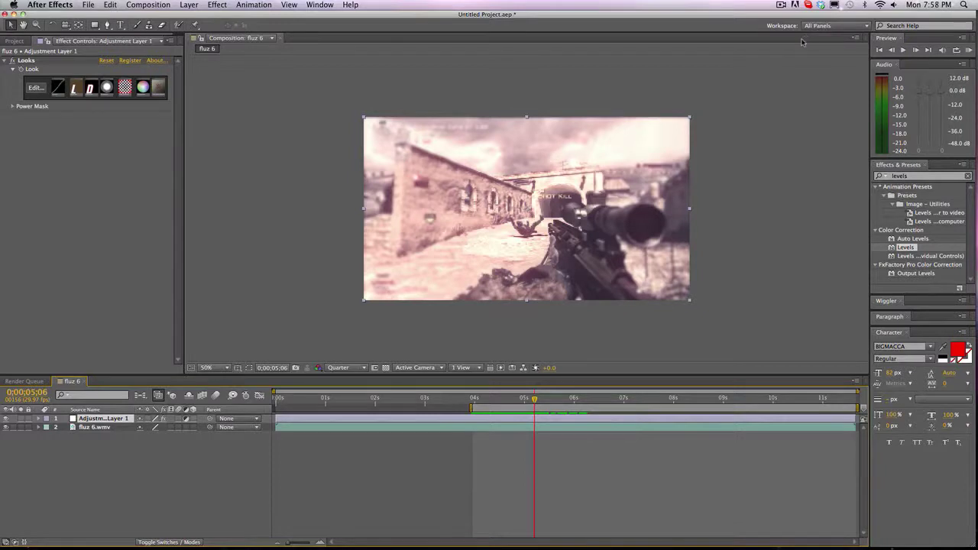
click(782, 4)
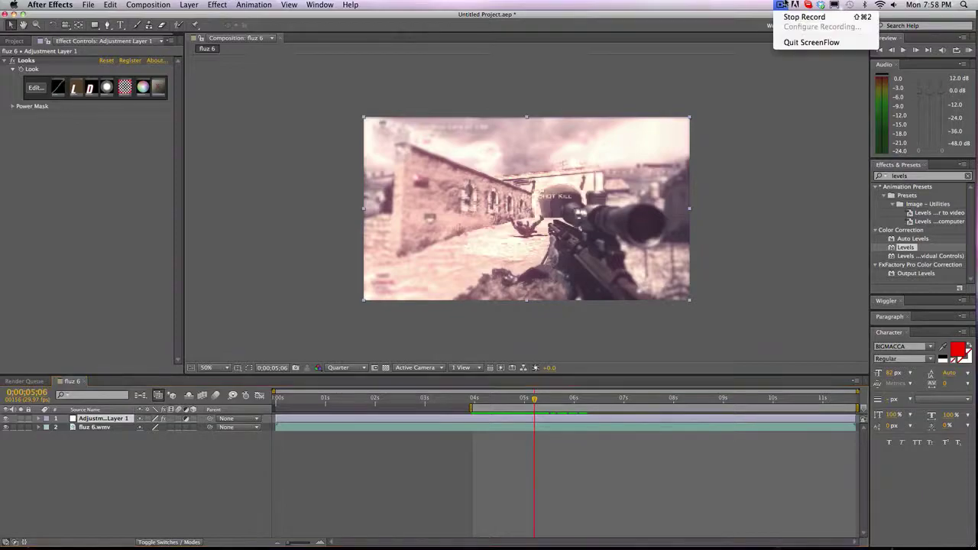